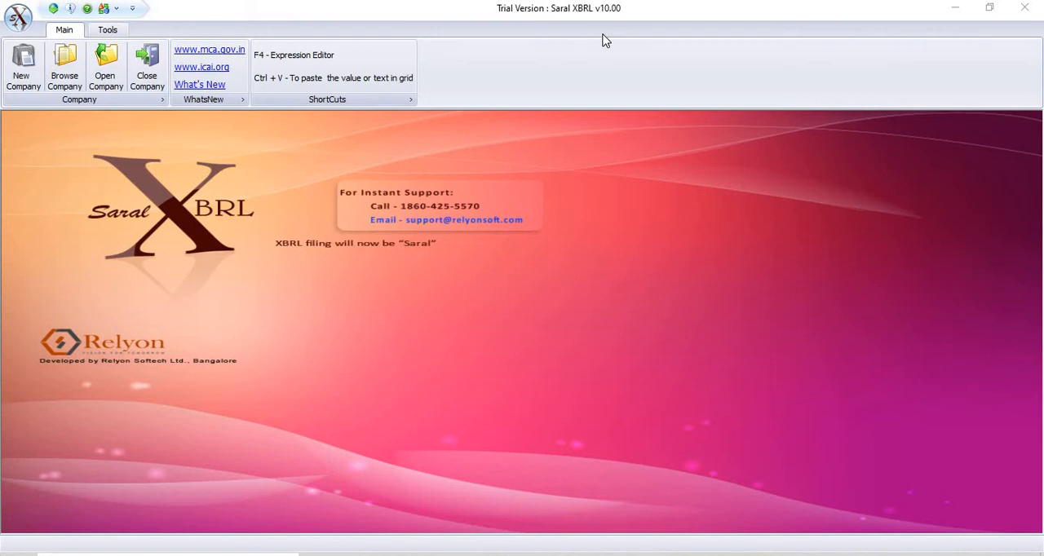
Step: Check the Relyon update server for a newer Saral XBRL version and close the Web Updates window
{"action": "left_click", "coordinate": [109, 31]}
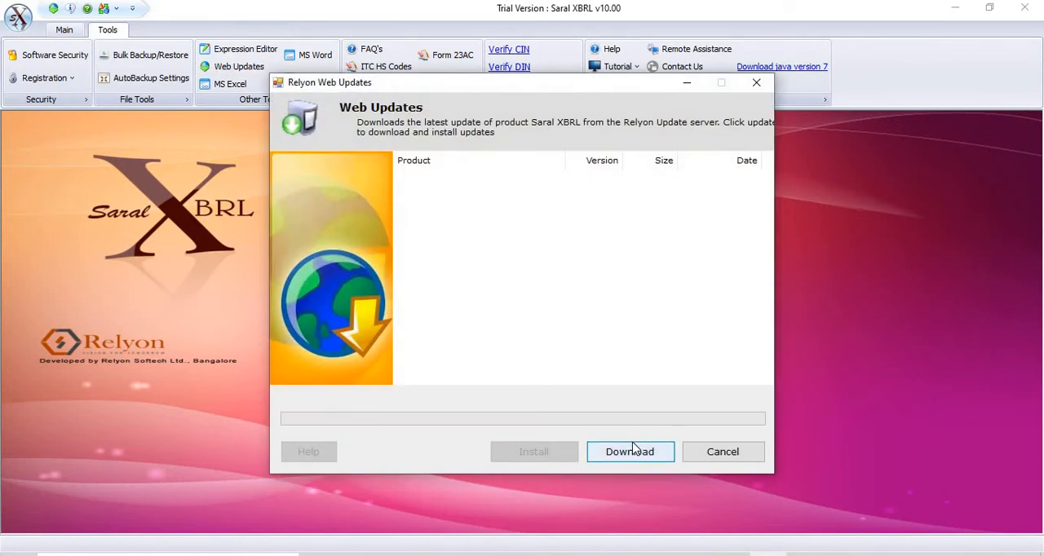
{"action": "left_click", "coordinate": [634, 451]}
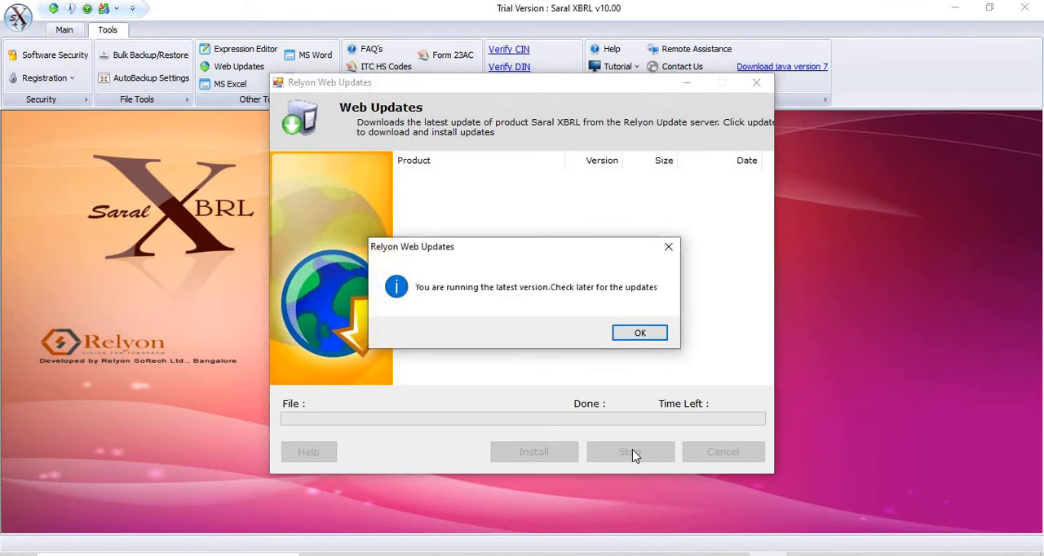
{"action": "left_click", "coordinate": [634, 332]}
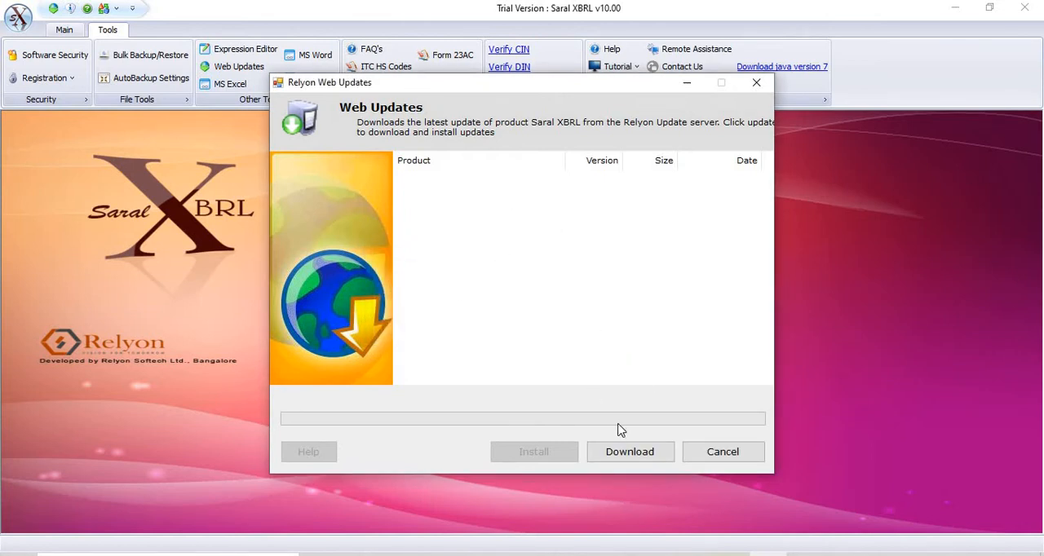
{"action": "left_click", "coordinate": [703, 453]}
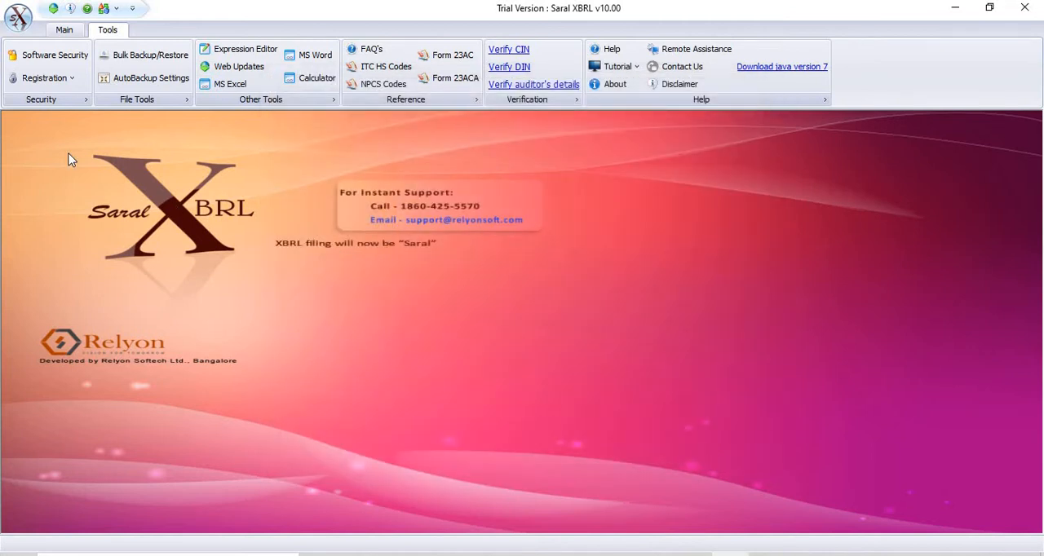
Step: Start a new company file and review its financial year, taxonomy and IND-AS options
{"action": "left_click", "coordinate": [67, 31]}
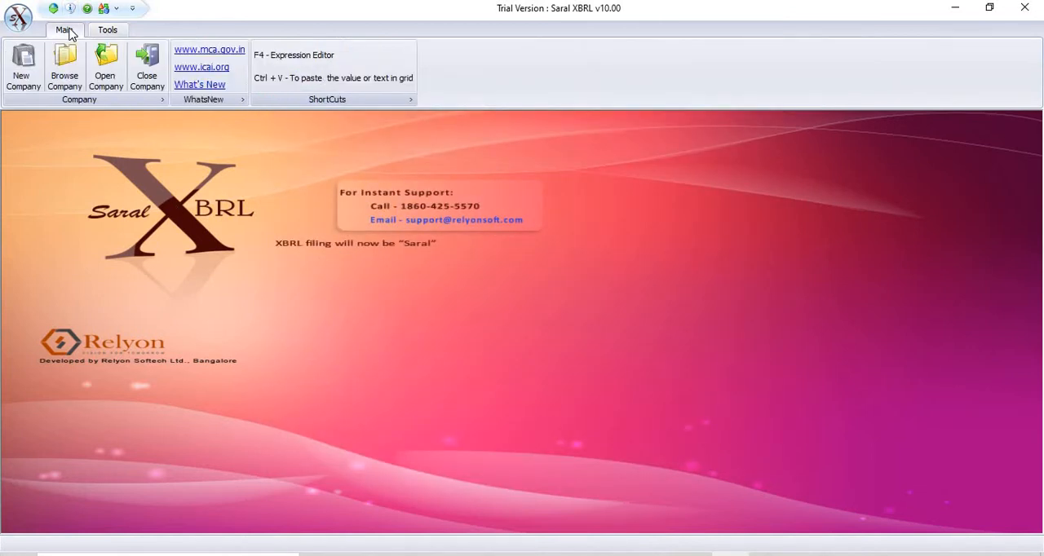
{"action": "left_click", "coordinate": [23, 65]}
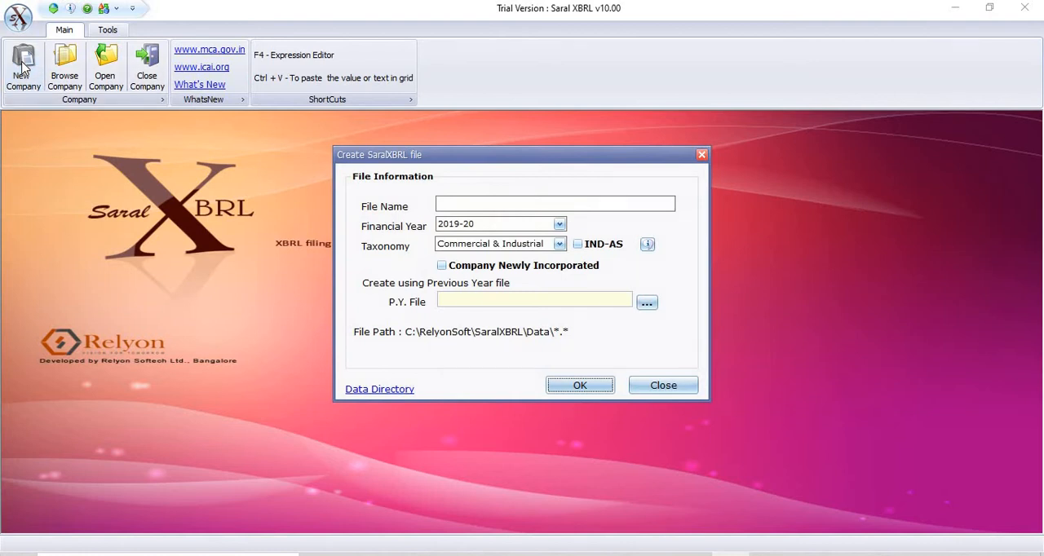
{"action": "left_click", "coordinate": [494, 209]}
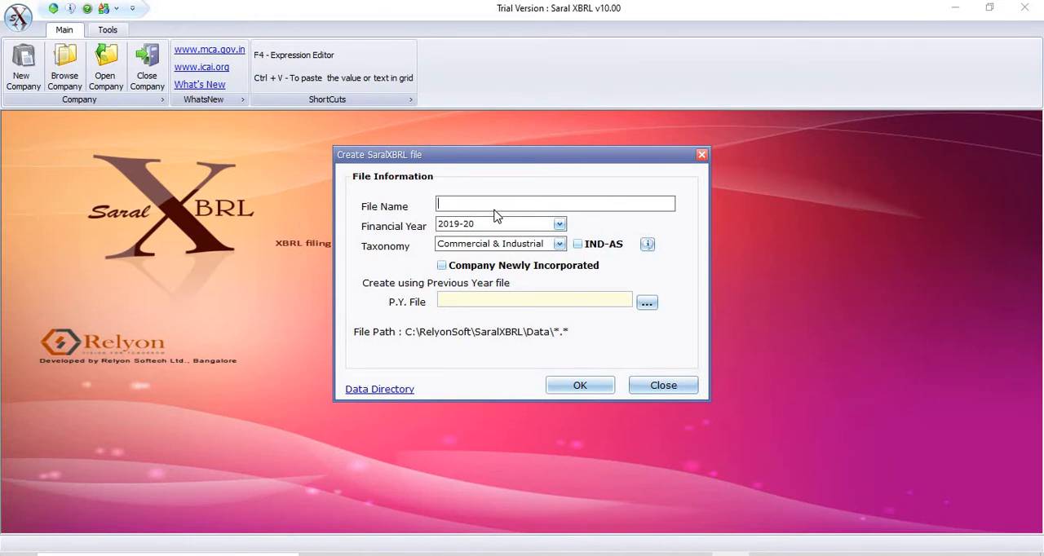
{"action": "left_click", "coordinate": [558, 225]}
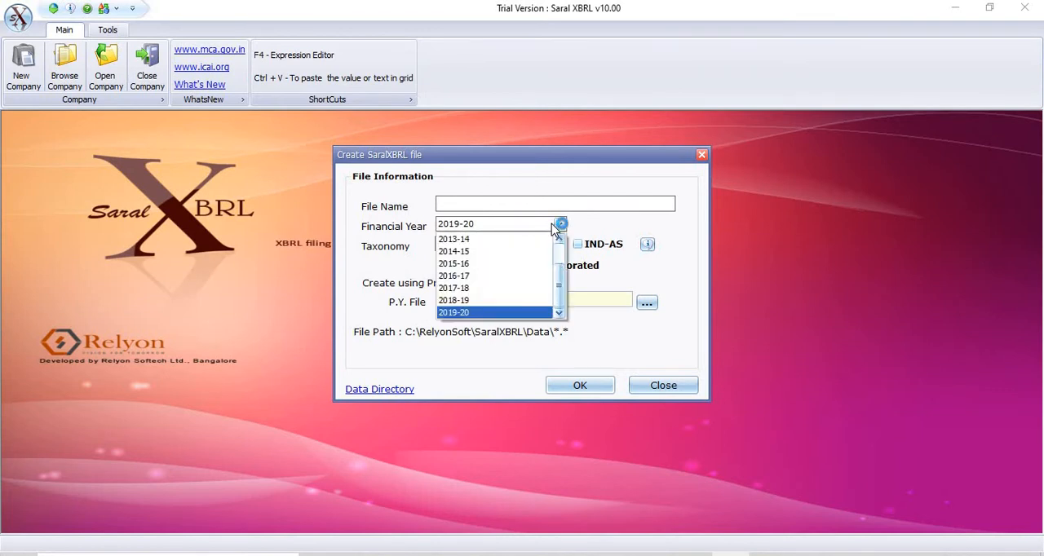
{"action": "left_click", "coordinate": [558, 226]}
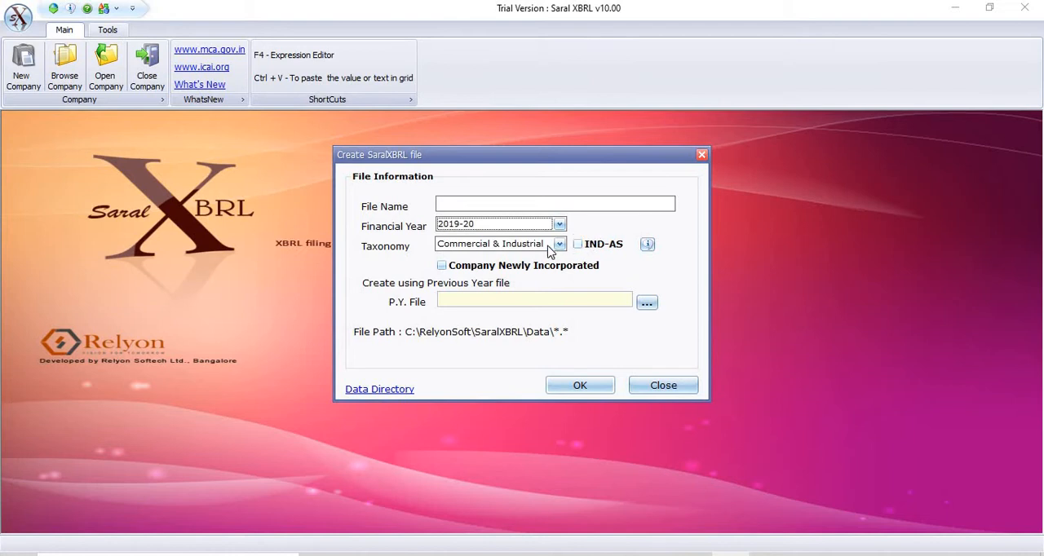
{"action": "left_click", "coordinate": [560, 245]}
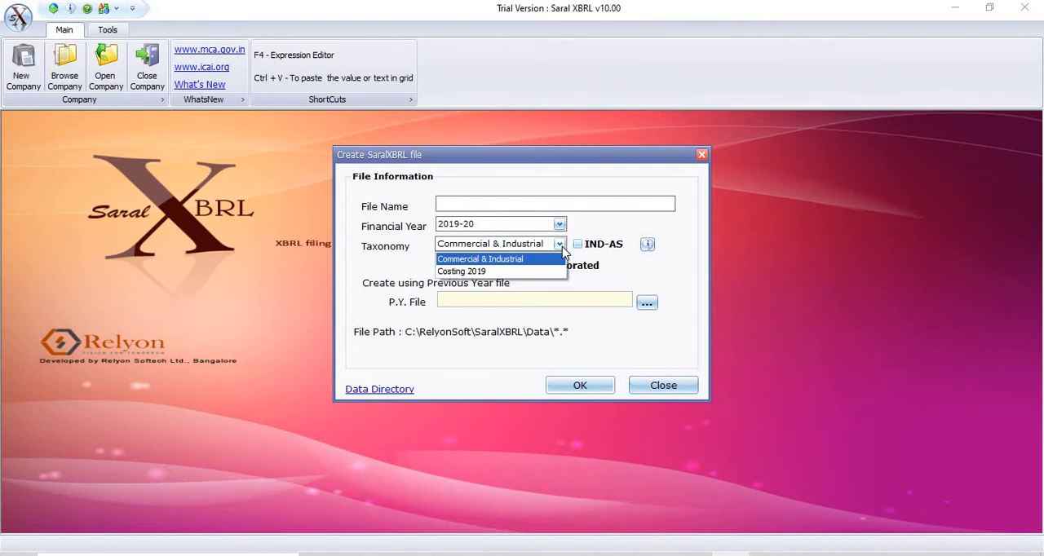
{"action": "left_click", "coordinate": [563, 251]}
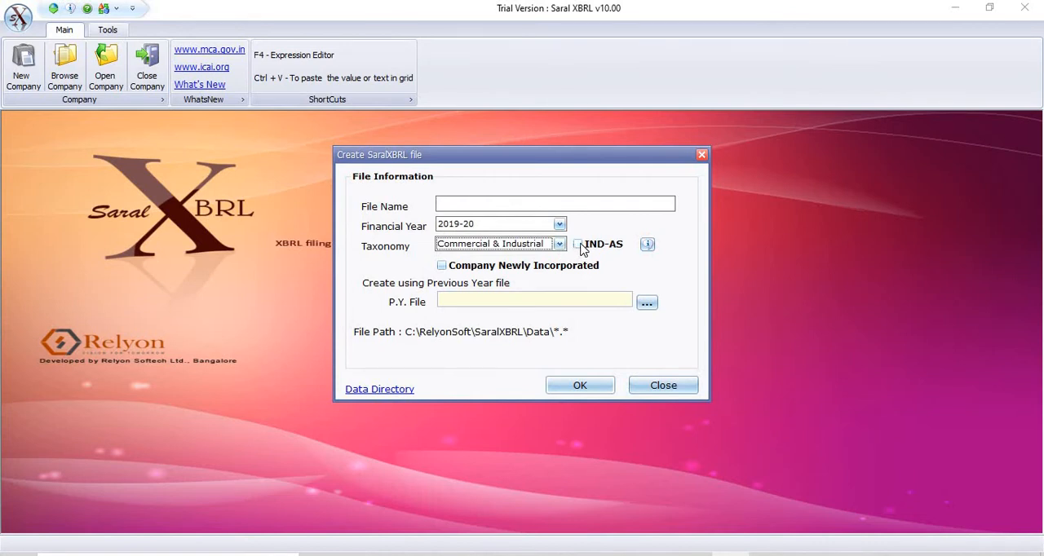
{"action": "left_click", "coordinate": [579, 246]}
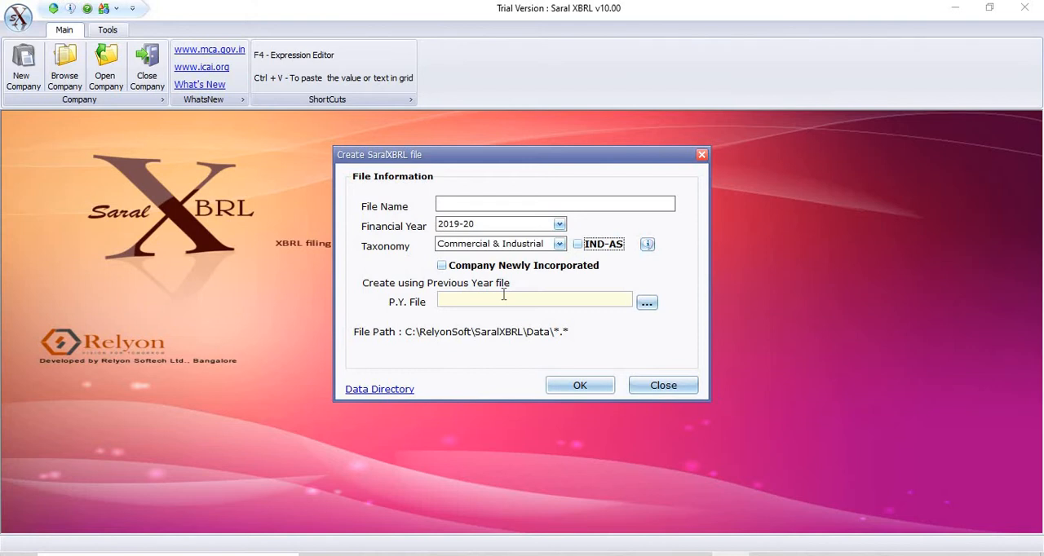
Step: Inspect the previous year file picker and the data directory setting, then close the new file form without creating a company
{"action": "left_click", "coordinate": [648, 303]}
{"action": "left_click", "coordinate": [649, 304]}
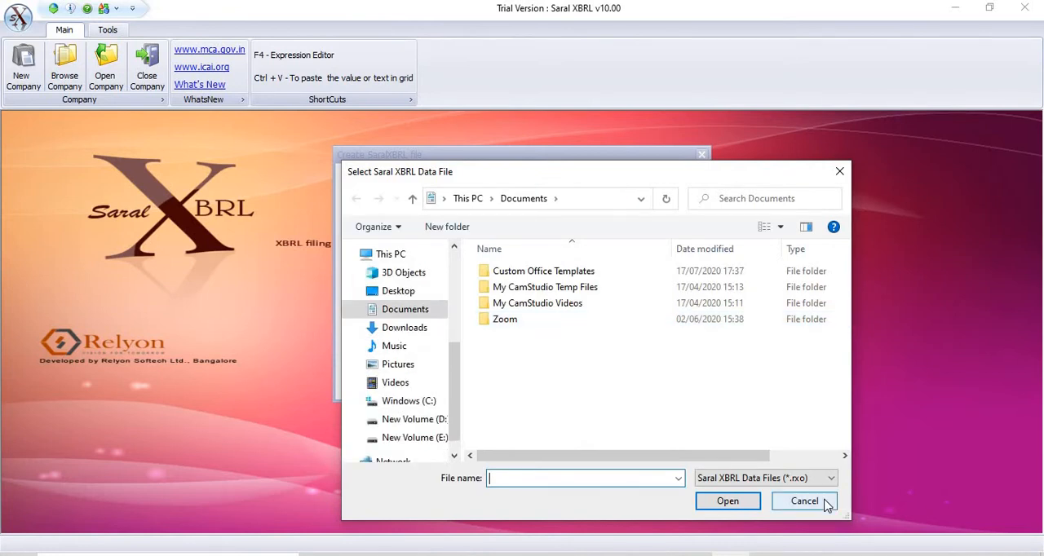
{"action": "left_click", "coordinate": [804, 501]}
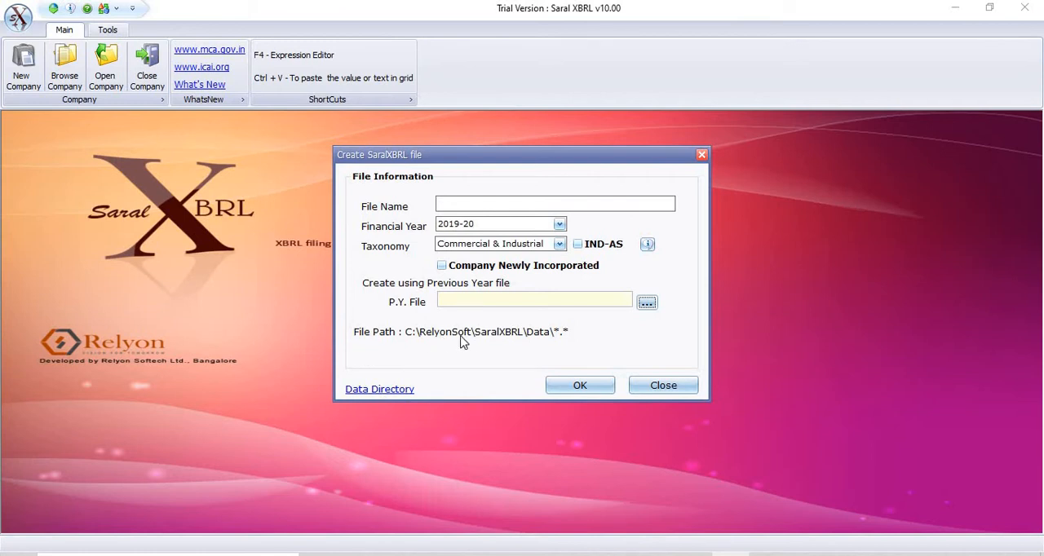
{"action": "left_click", "coordinate": [382, 390]}
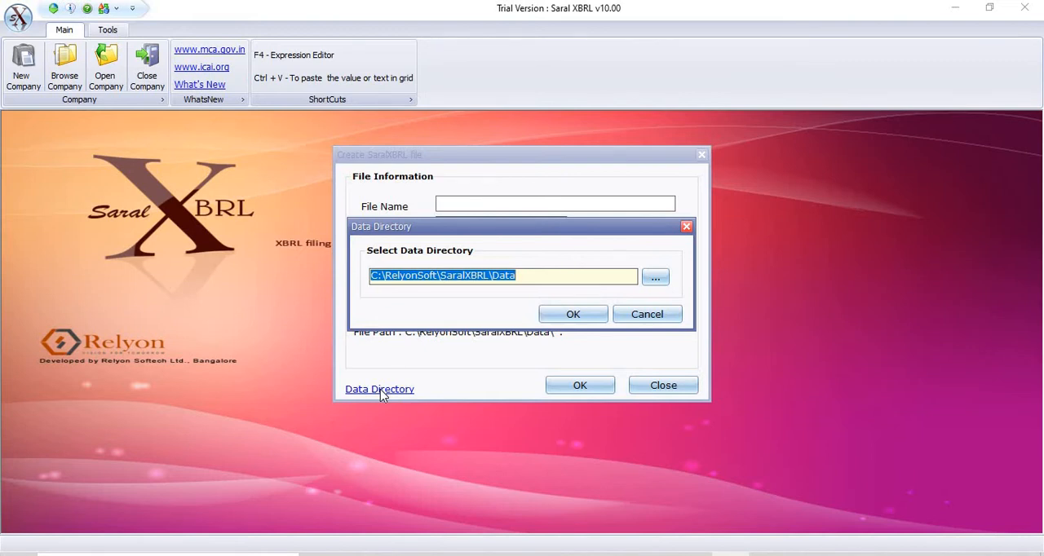
{"action": "left_click", "coordinate": [636, 315]}
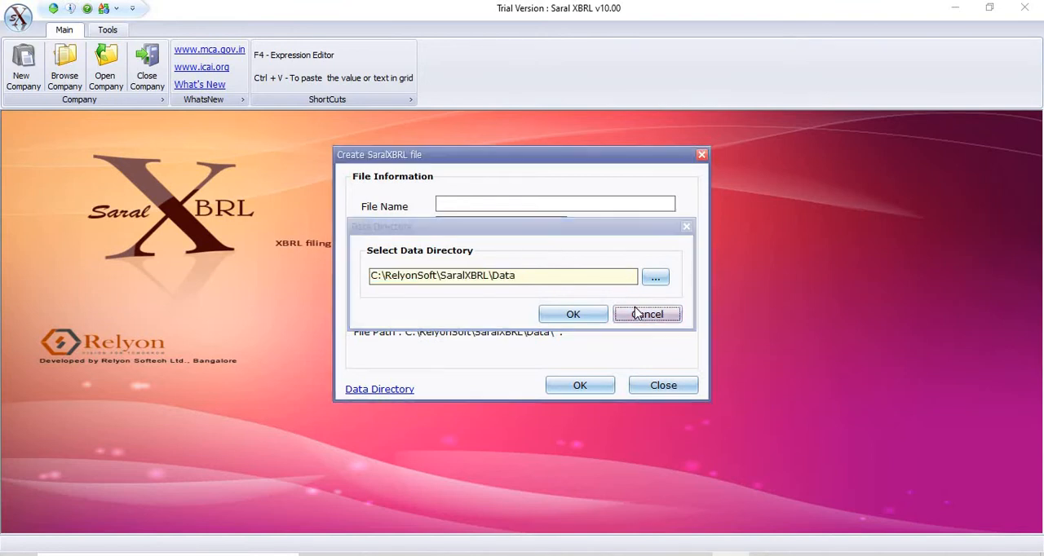
{"action": "left_click", "coordinate": [660, 387]}
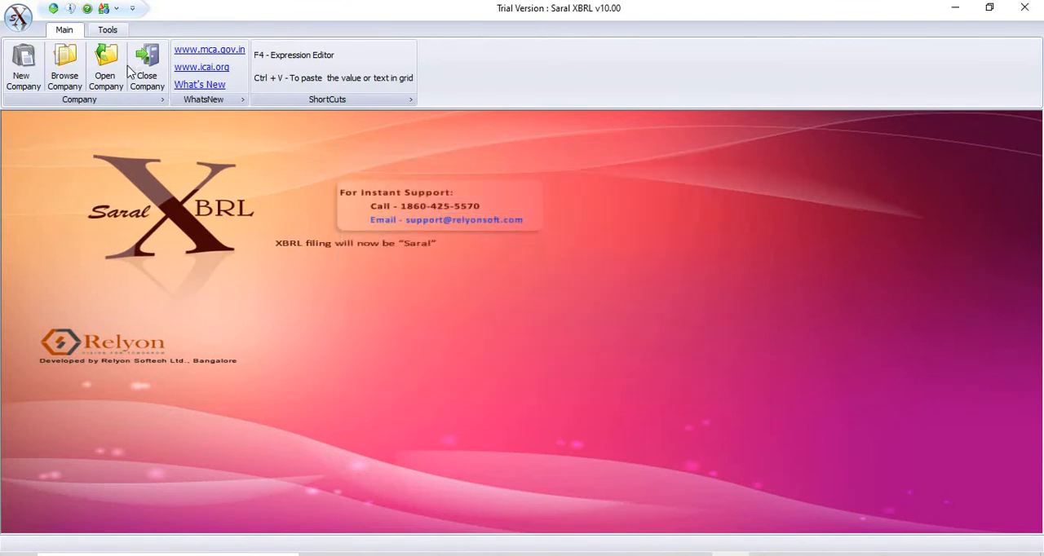
Step: Open the company file RELYON SOFTECH.RXO from the SaralXBRL Data folder
{"action": "left_click", "coordinate": [67, 76]}
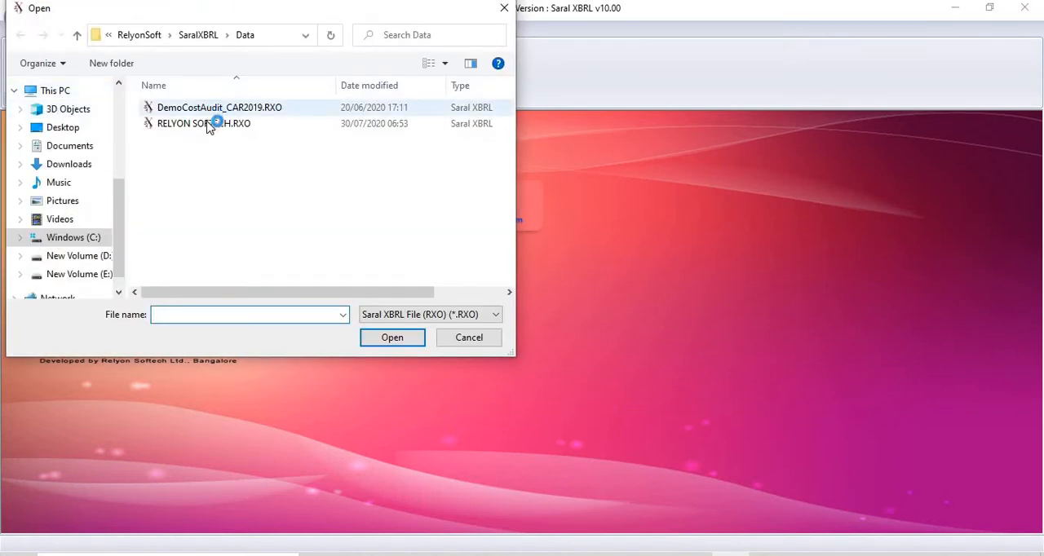
{"action": "left_click", "coordinate": [208, 123]}
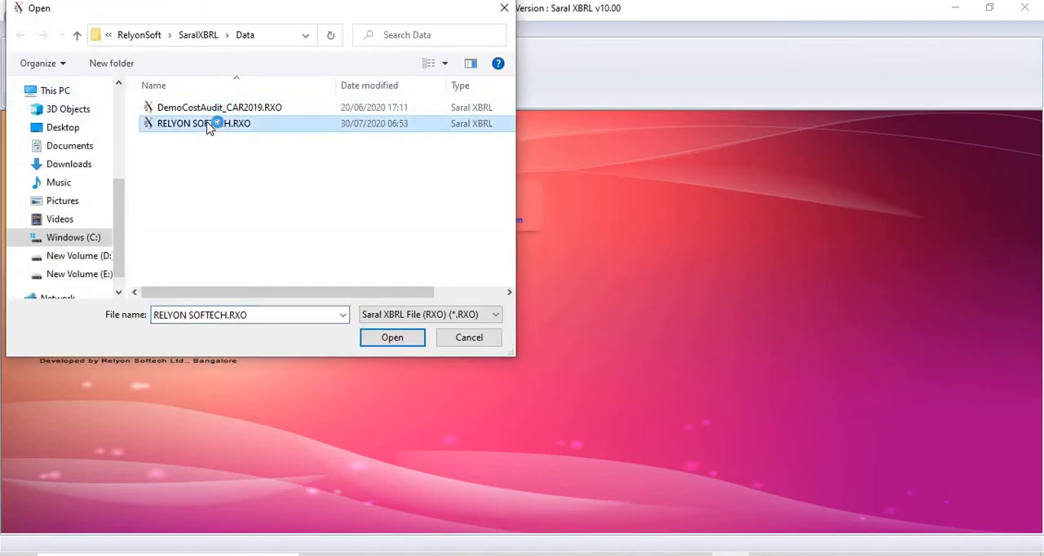
{"action": "left_click", "coordinate": [402, 339]}
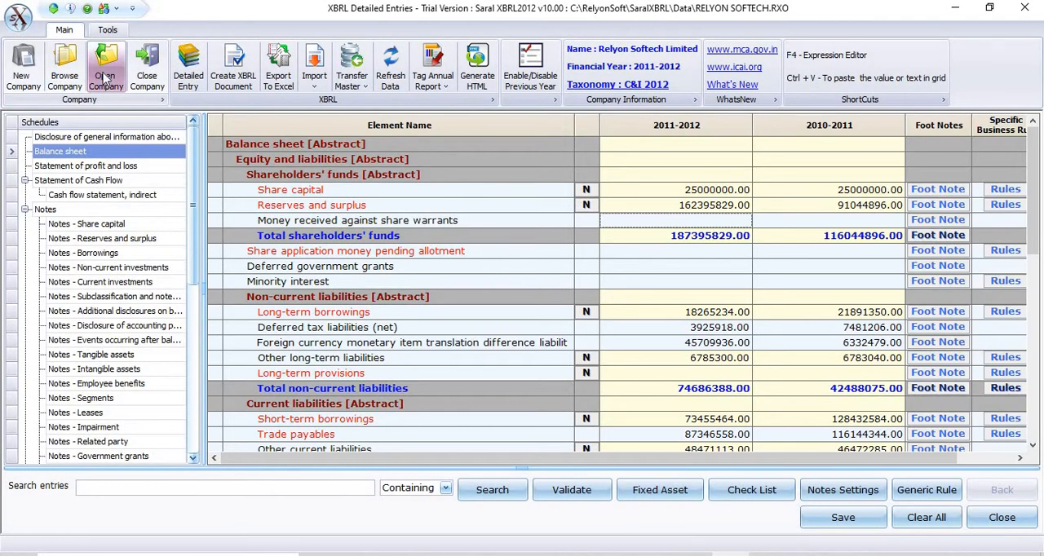
Step: View the file information of RELYON SOFTECH.RXO in the list of existing company files, then close the list
{"action": "left_click", "coordinate": [105, 77]}
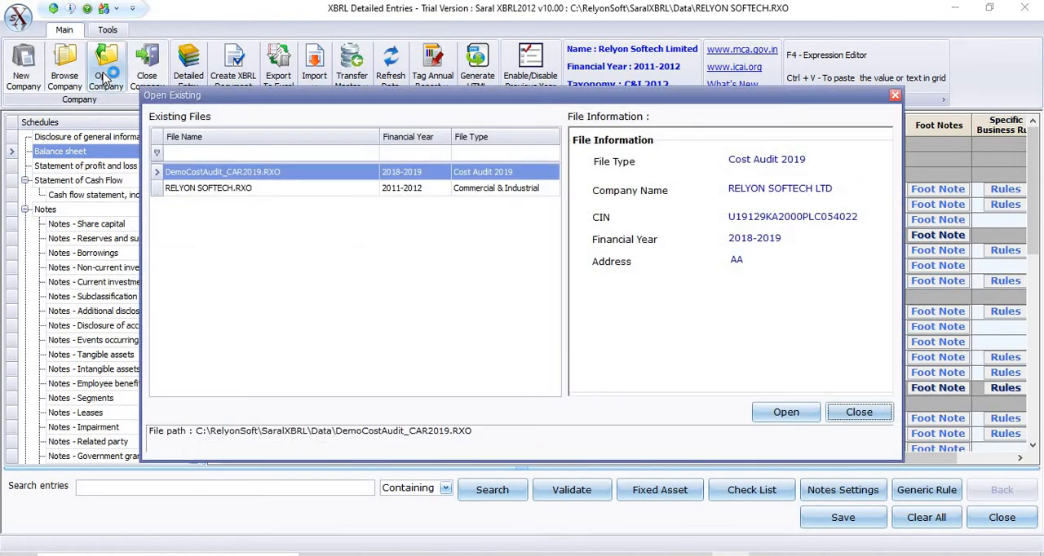
{"action": "left_click", "coordinate": [271, 190]}
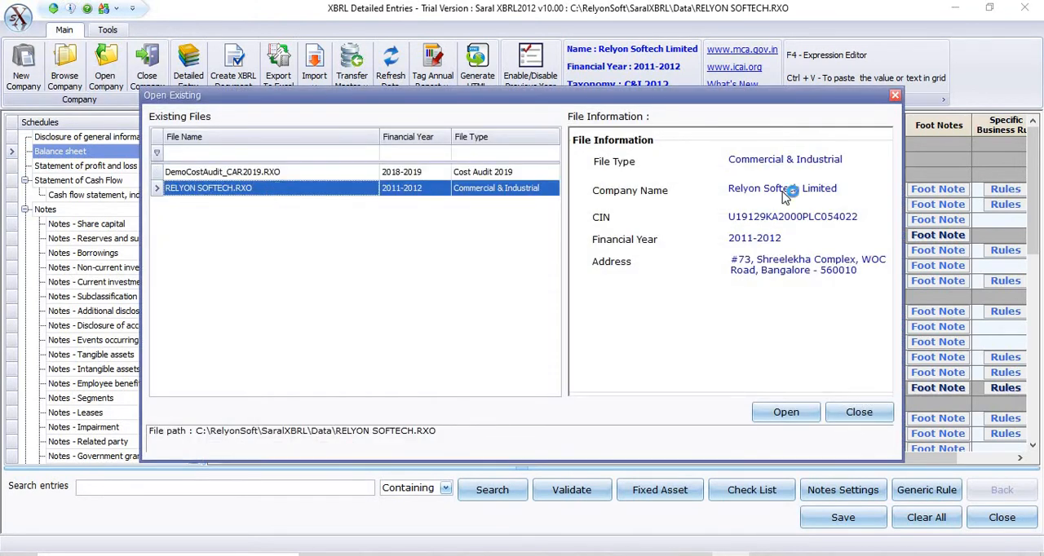
{"action": "left_click", "coordinate": [858, 413]}
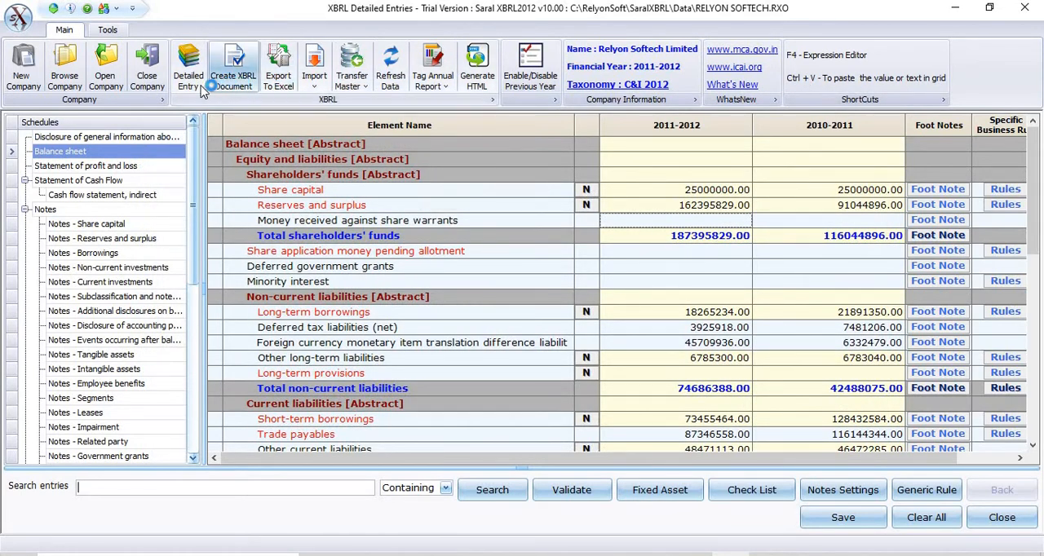
Step: In the general information disclosure schedule, try out the company name's detailed text entry without saving and the corporate identity number's auto-fill
{"action": "left_click", "coordinate": [128, 138]}
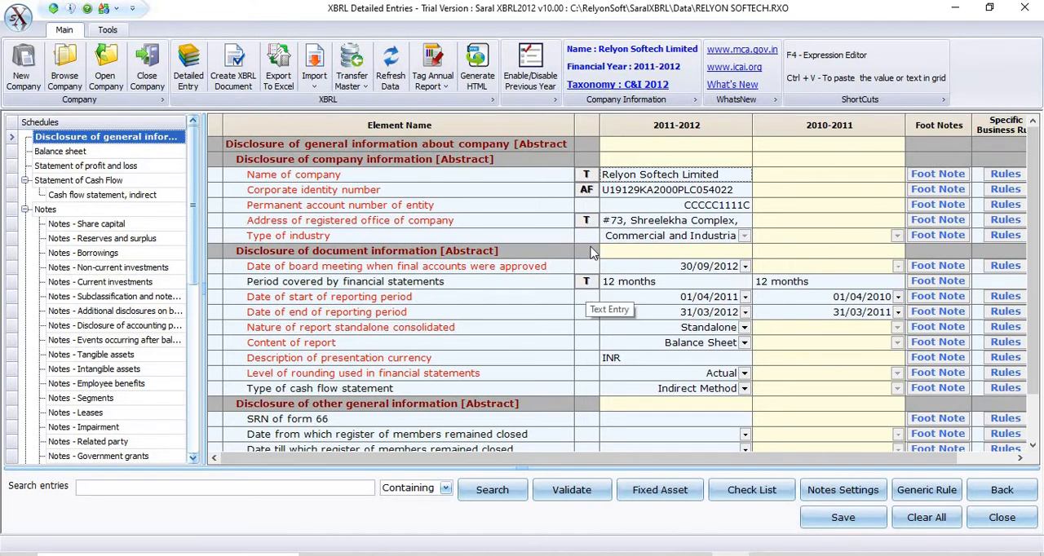
{"action": "left_click", "coordinate": [587, 177]}
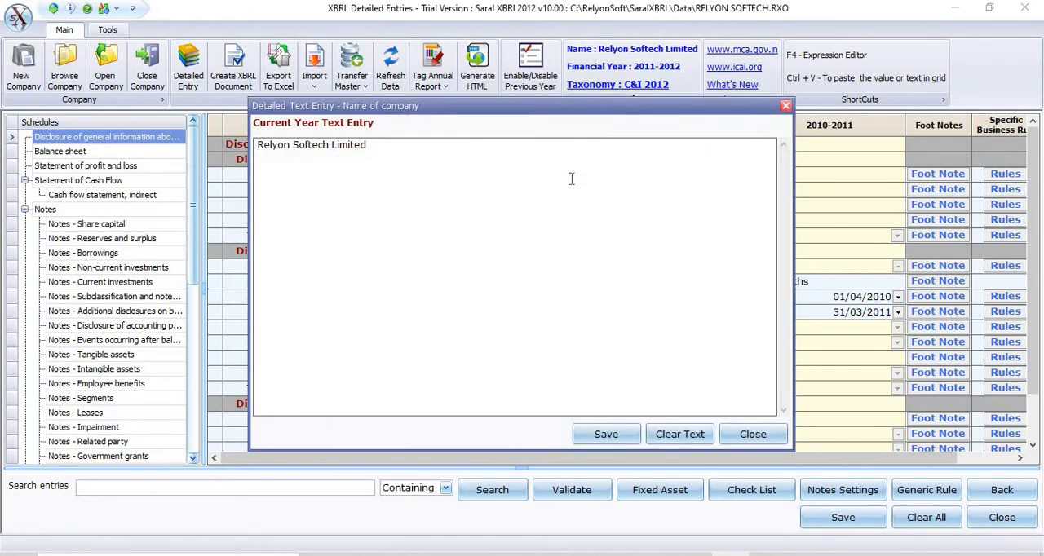
{"action": "left_click", "coordinate": [566, 181]}
{"action": "type", "text": "jhighi"}
{"action": "key", "text": "BackSpace"}
{"action": "key", "text": "BackSpace"}
{"action": "key", "text": "BackSpace"}
{"action": "key", "text": "BackSpace"}
{"action": "key", "text": "BackSpace"}
{"action": "key", "text": "BackSpace"}
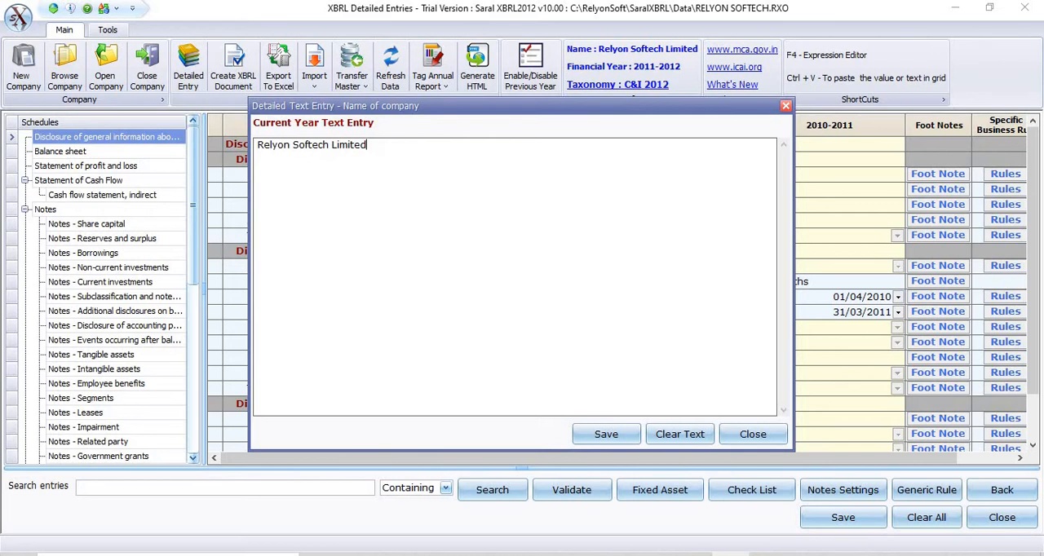
{"action": "left_click", "coordinate": [753, 434]}
{"action": "left_click", "coordinate": [537, 303]}
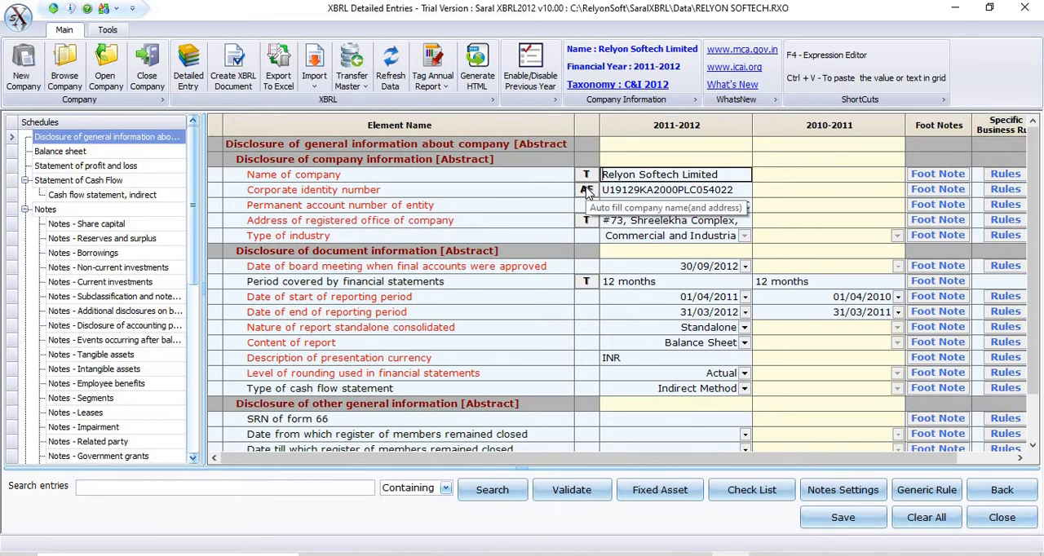
{"action": "left_click", "coordinate": [586, 190]}
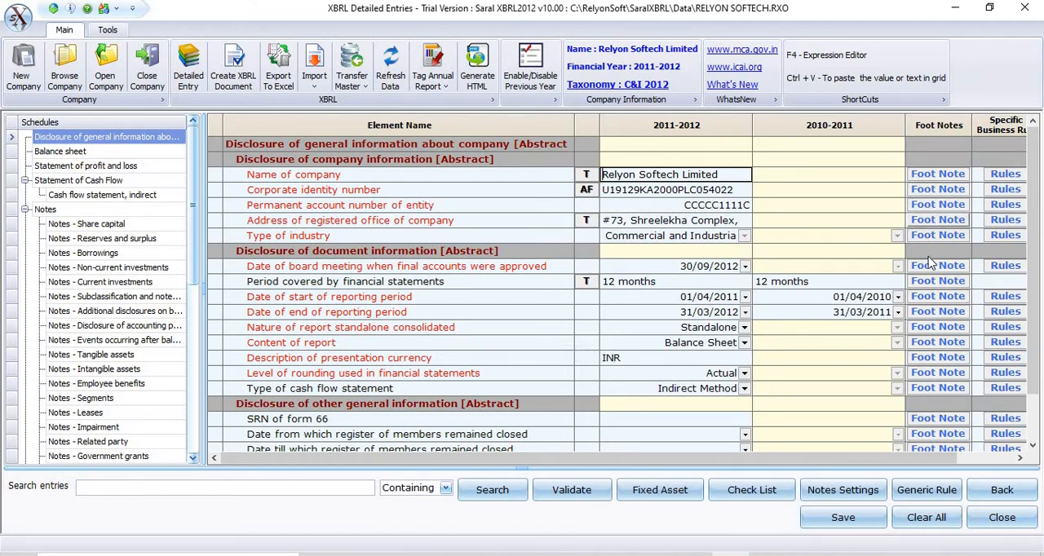
Step: Open the foot note for Date of end of reporting period and try pasting formatted text into the current-year entry
{"action": "left_click", "coordinate": [933, 312]}
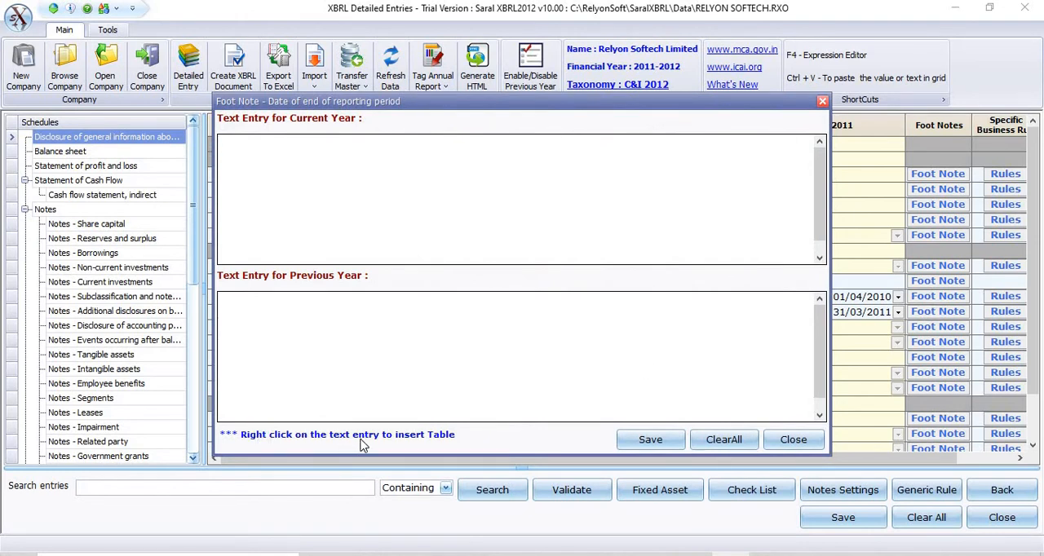
{"action": "right_click", "coordinate": [292, 196]}
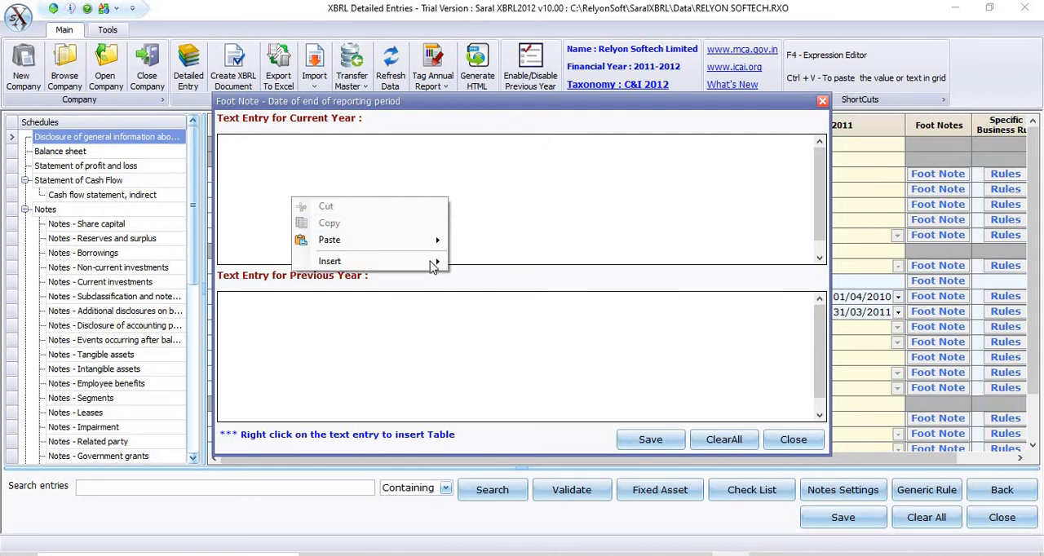
{"action": "mouse_move", "coordinate": [435, 263]}
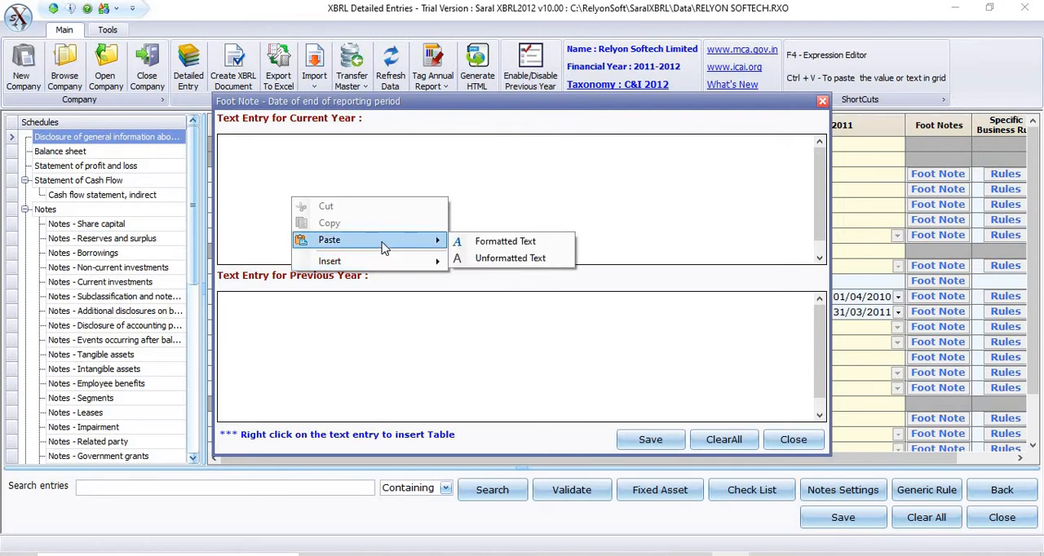
{"action": "left_click", "coordinate": [354, 149]}
{"action": "right_click", "coordinate": [352, 149]}
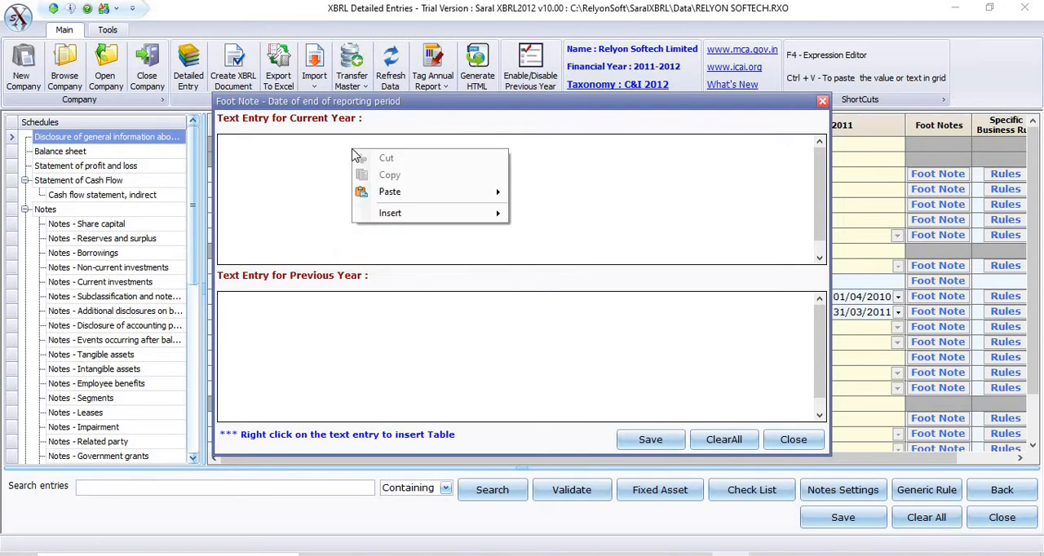
{"action": "mouse_move", "coordinate": [425, 193]}
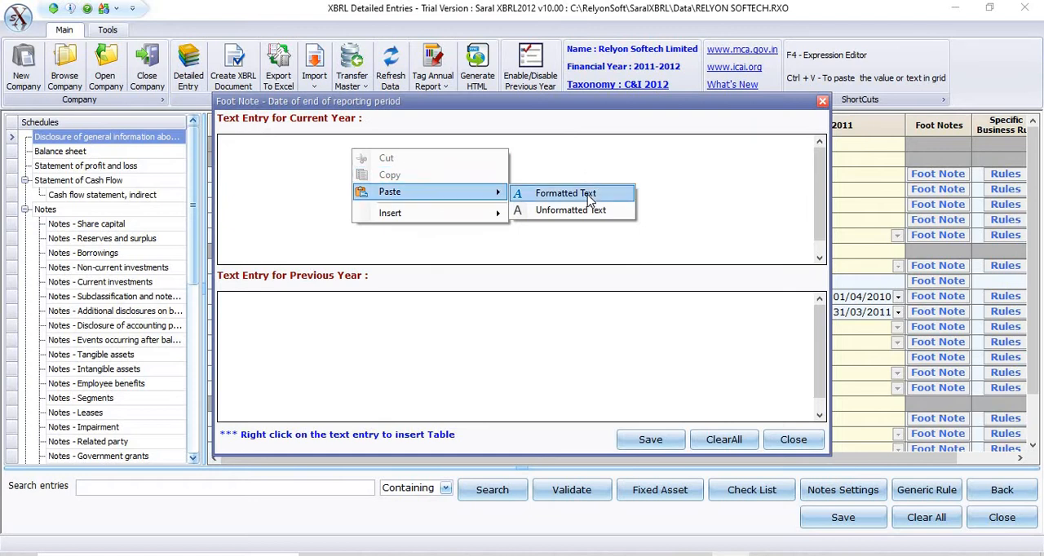
{"action": "left_click", "coordinate": [588, 193]}
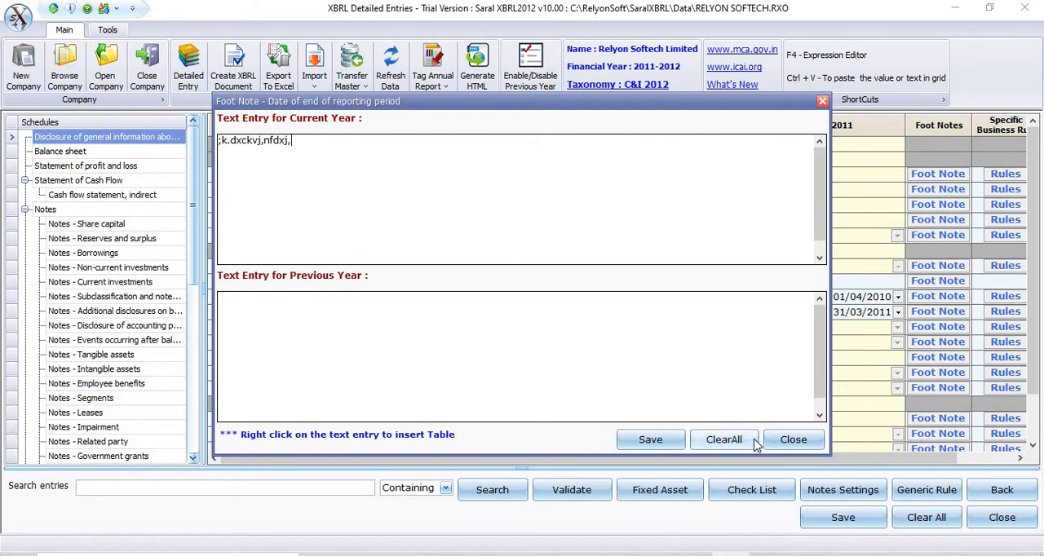
Step: Clear all text from the foot note and close it without saving the changes
{"action": "left_click", "coordinate": [722, 440]}
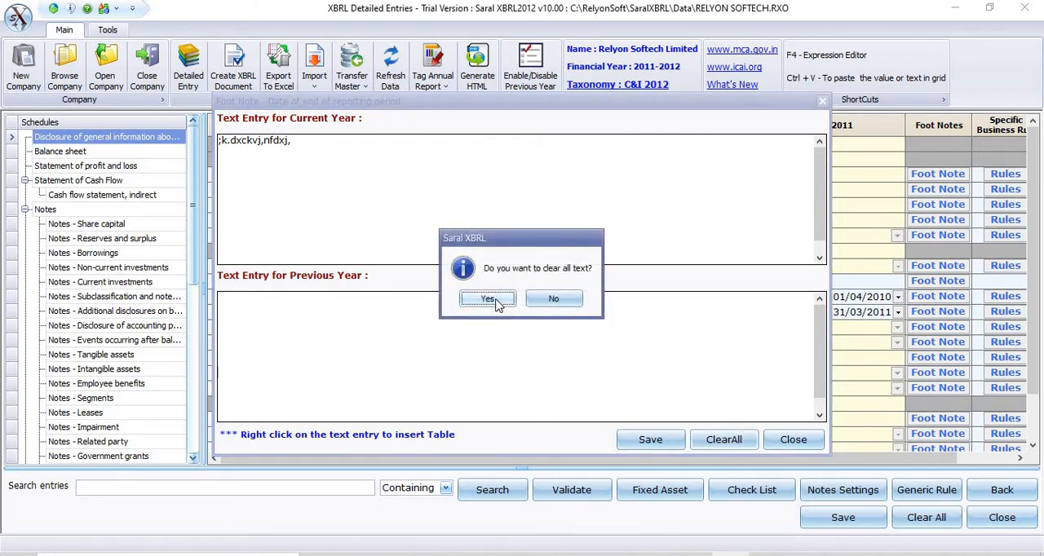
{"action": "left_click", "coordinate": [487, 300]}
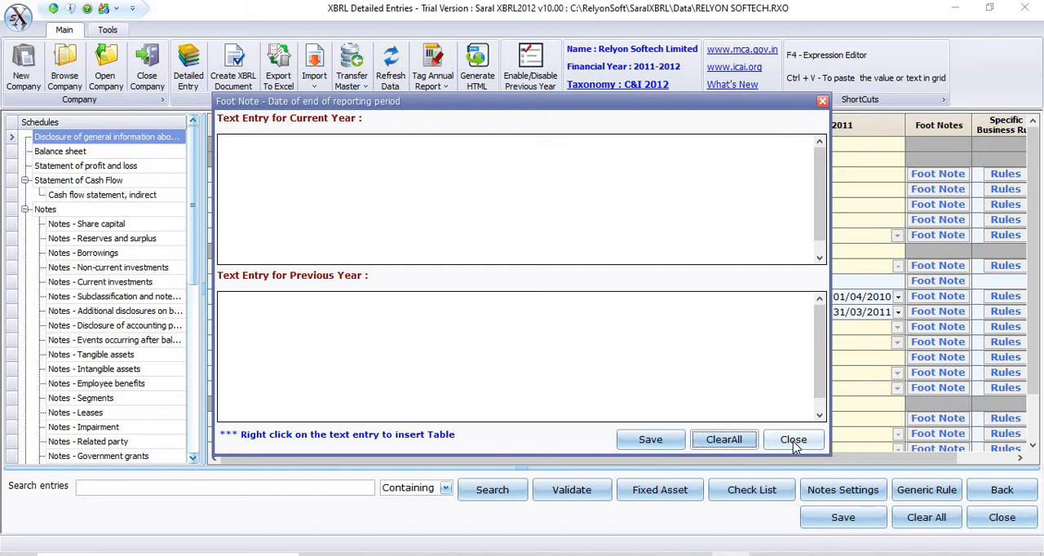
{"action": "left_click", "coordinate": [794, 442]}
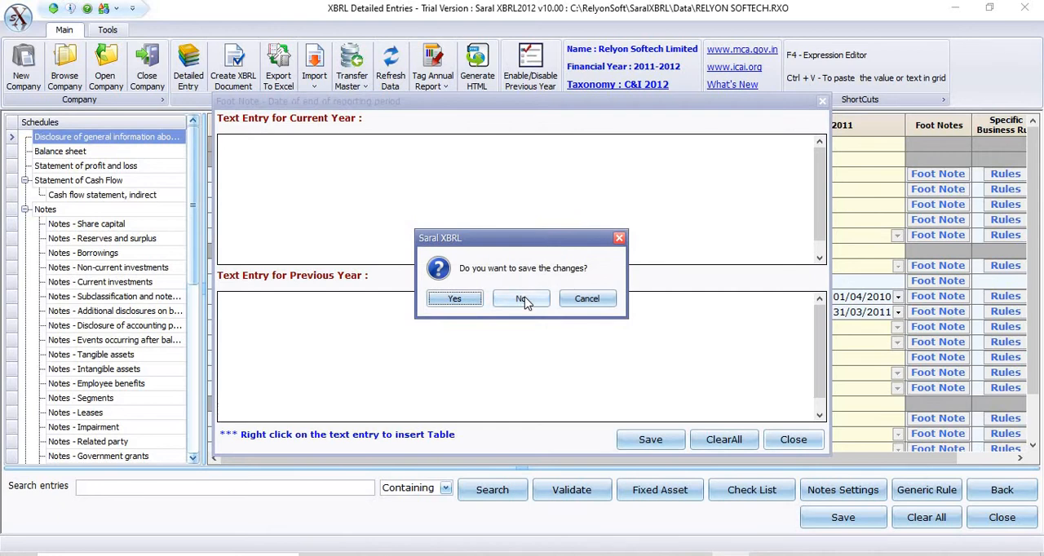
{"action": "left_click", "coordinate": [523, 299]}
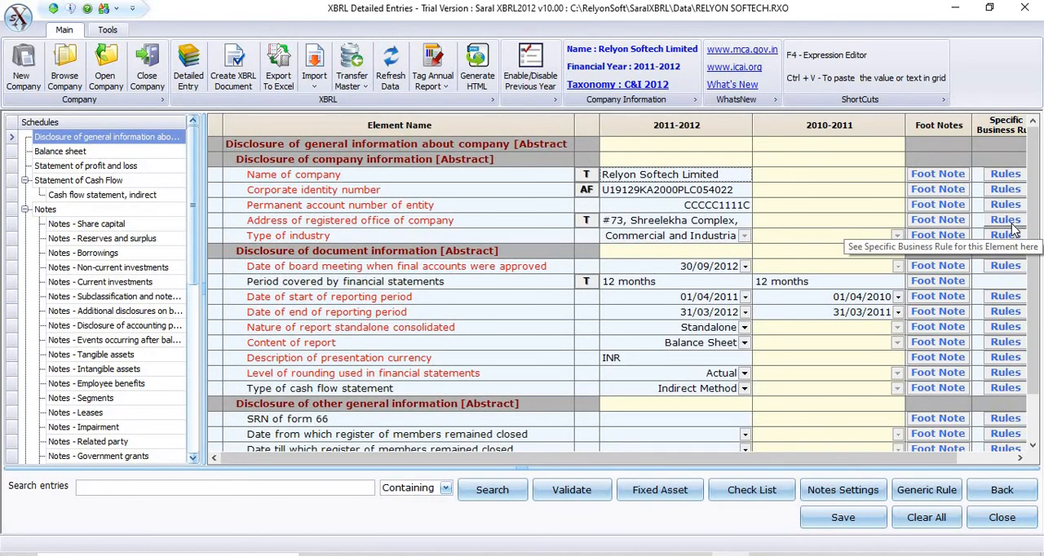
Step: Read the specific business rules for Address of registered office of company and Date of end of reporting period
{"action": "left_click", "coordinate": [1008, 222]}
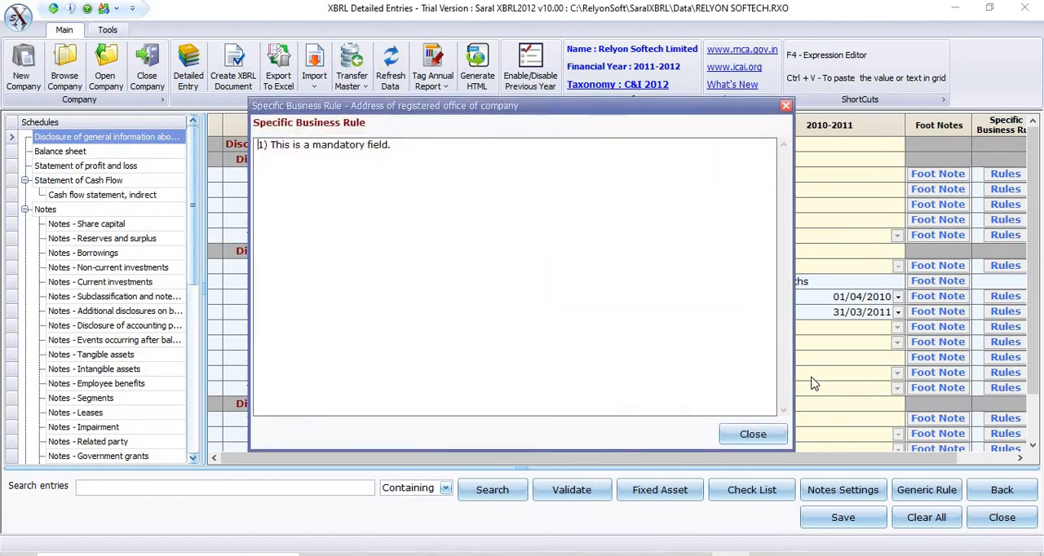
{"action": "left_click", "coordinate": [753, 434]}
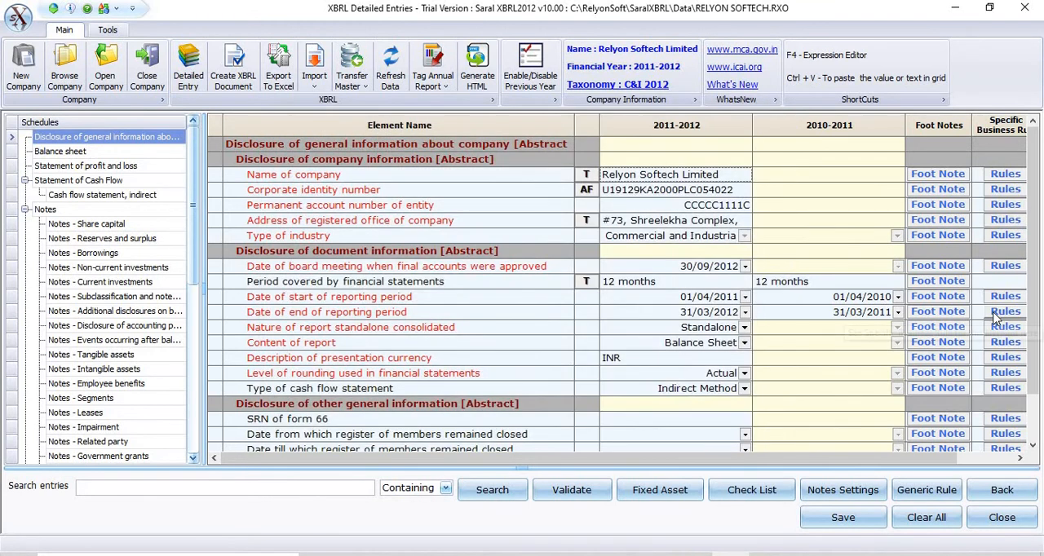
{"action": "left_click", "coordinate": [996, 315]}
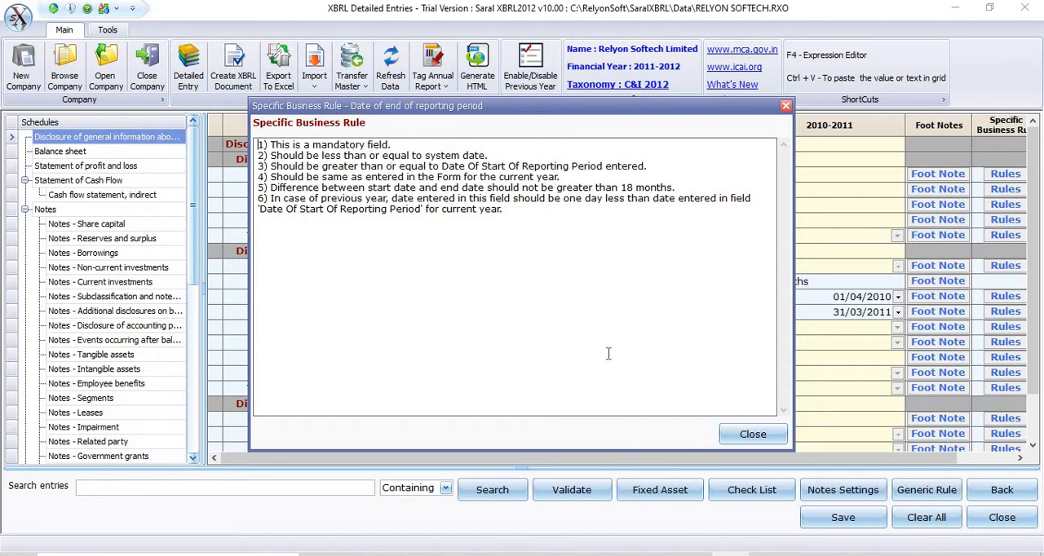
{"action": "left_click", "coordinate": [761, 438]}
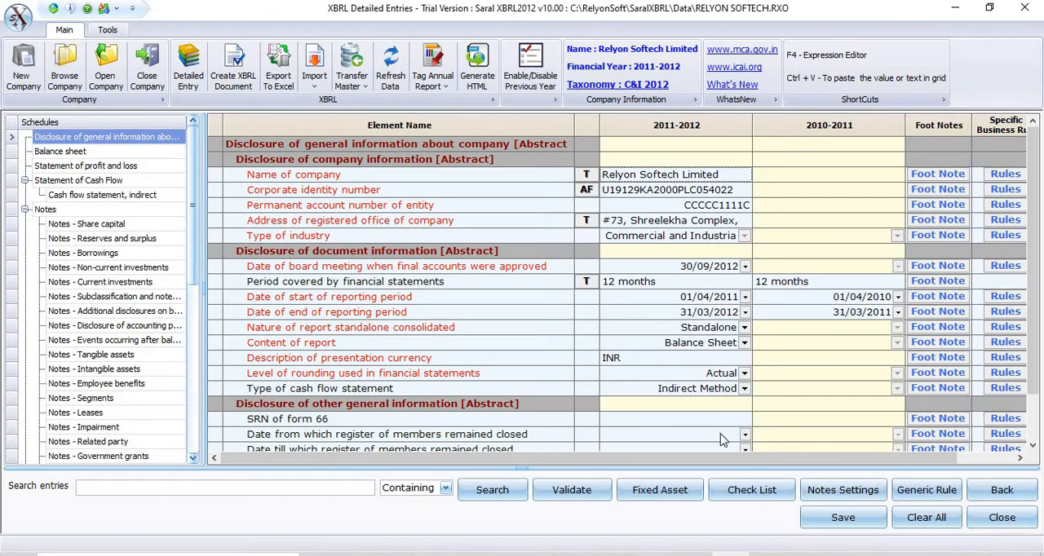
Step: In the notes settings, view the applicability options for Notes - Segments, then close without making a choice
{"action": "left_click", "coordinate": [826, 494]}
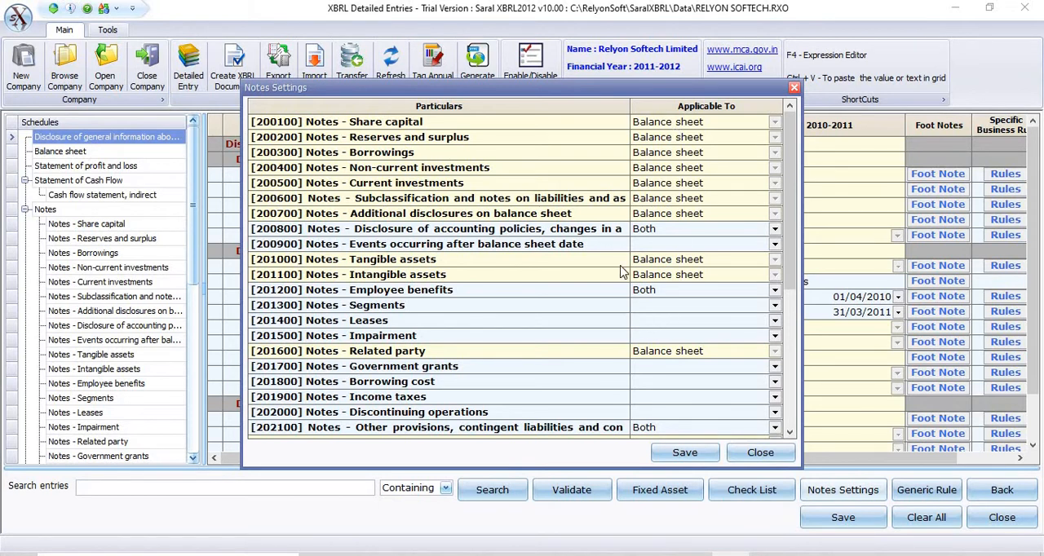
{"action": "left_click", "coordinate": [775, 308]}
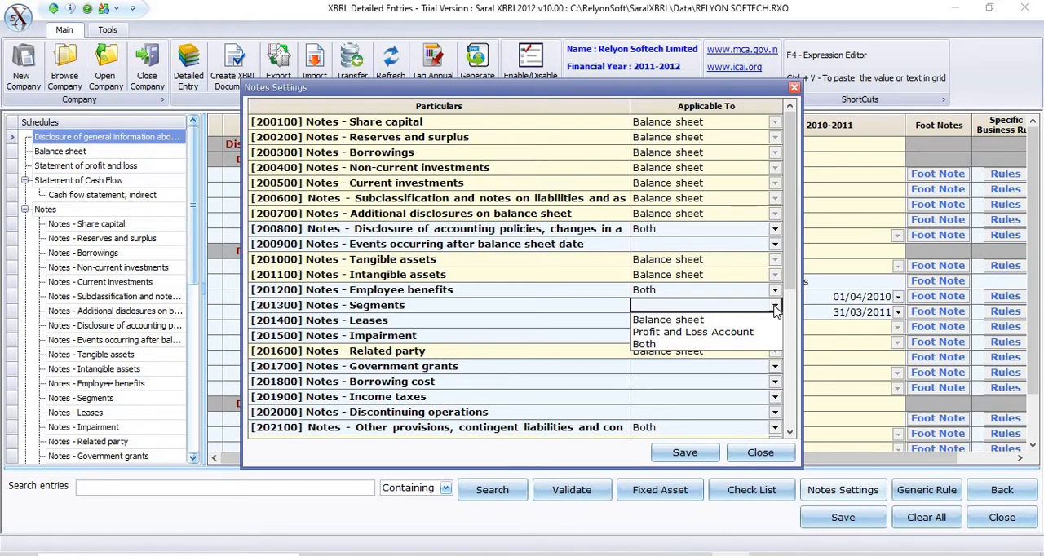
{"action": "left_click", "coordinate": [759, 454]}
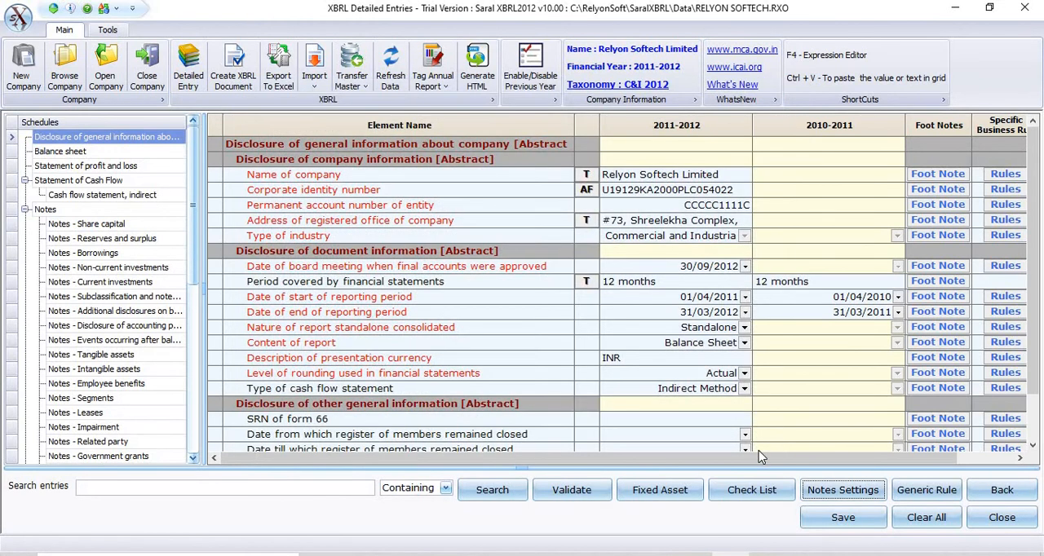
Step: Read the generic business rules, then view the Balance sheet schedule
{"action": "left_click", "coordinate": [922, 493]}
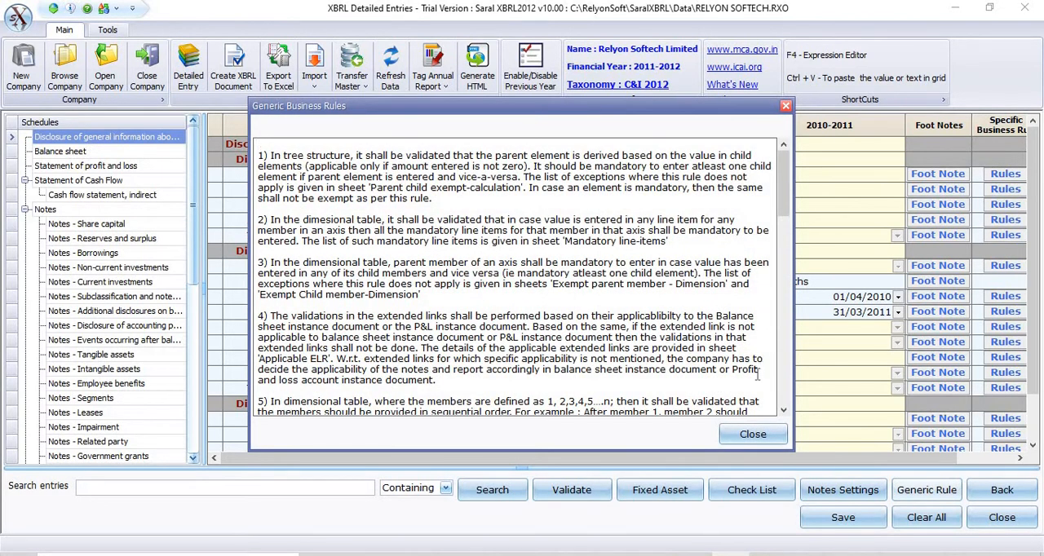
{"action": "left_click", "coordinate": [753, 436]}
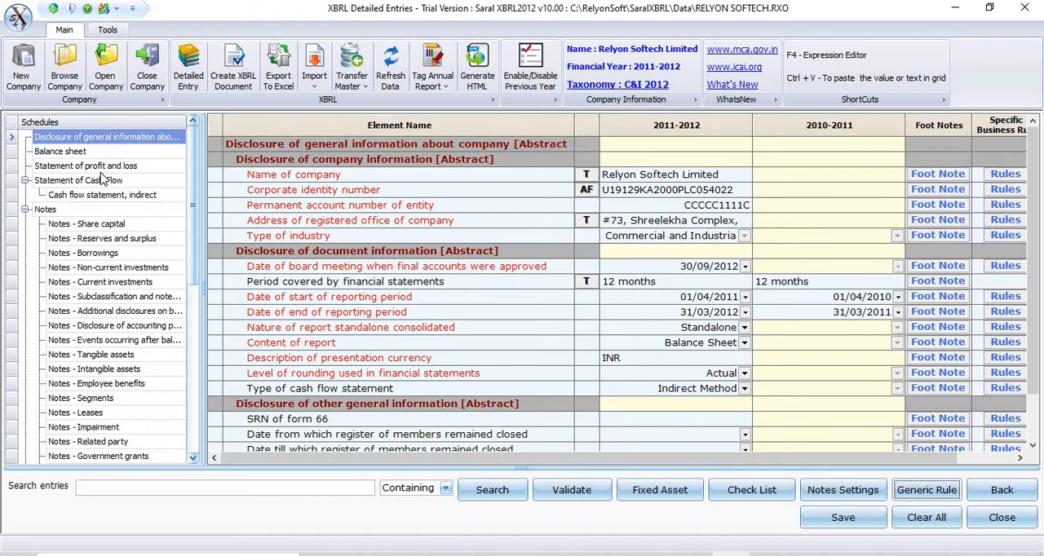
{"action": "left_click", "coordinate": [49, 152]}
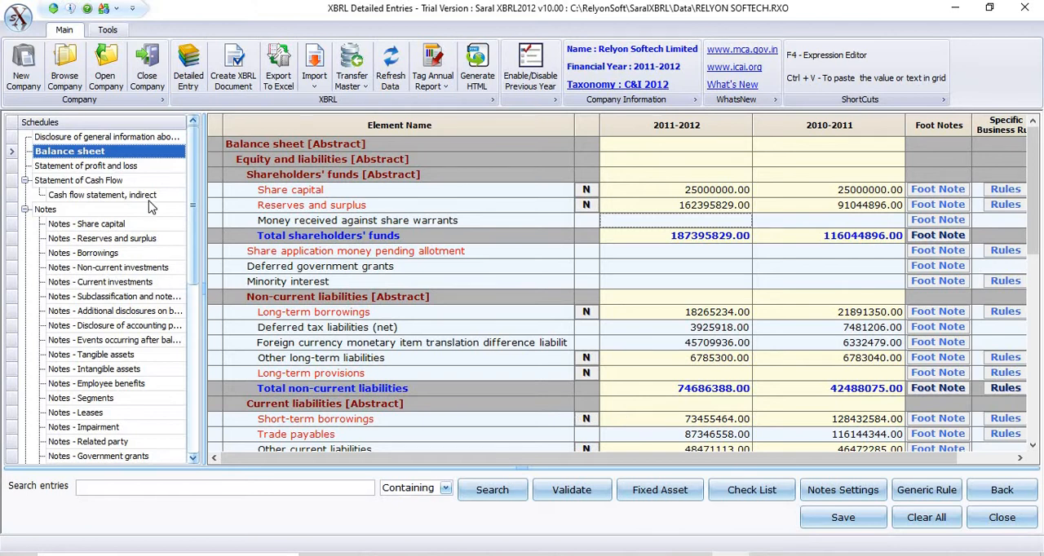
Step: In Notes - Share capital, inspect the explanatory text block's text entry and HTML file attachment options, then close without saving
{"action": "left_click", "coordinate": [112, 222]}
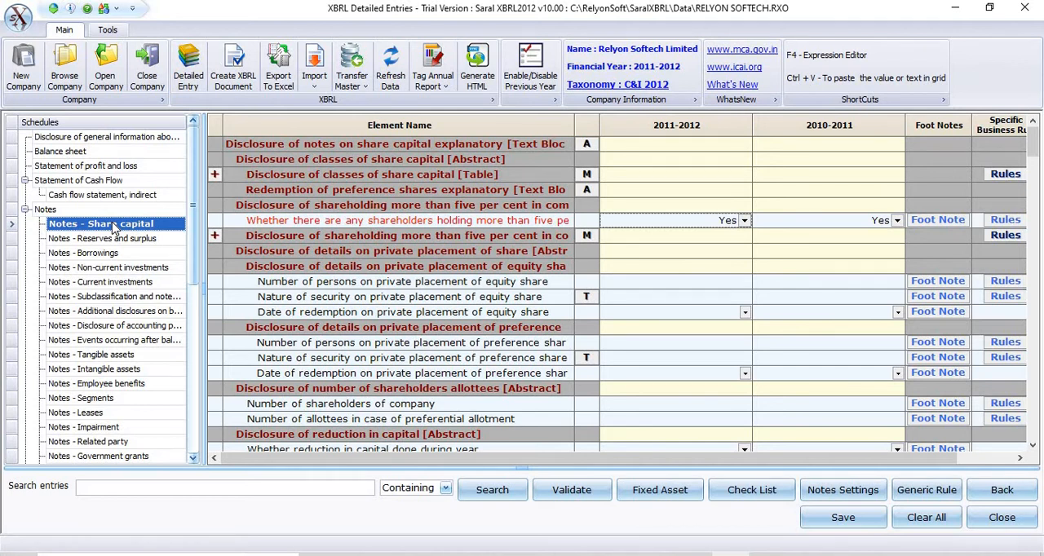
{"action": "left_click", "coordinate": [585, 149]}
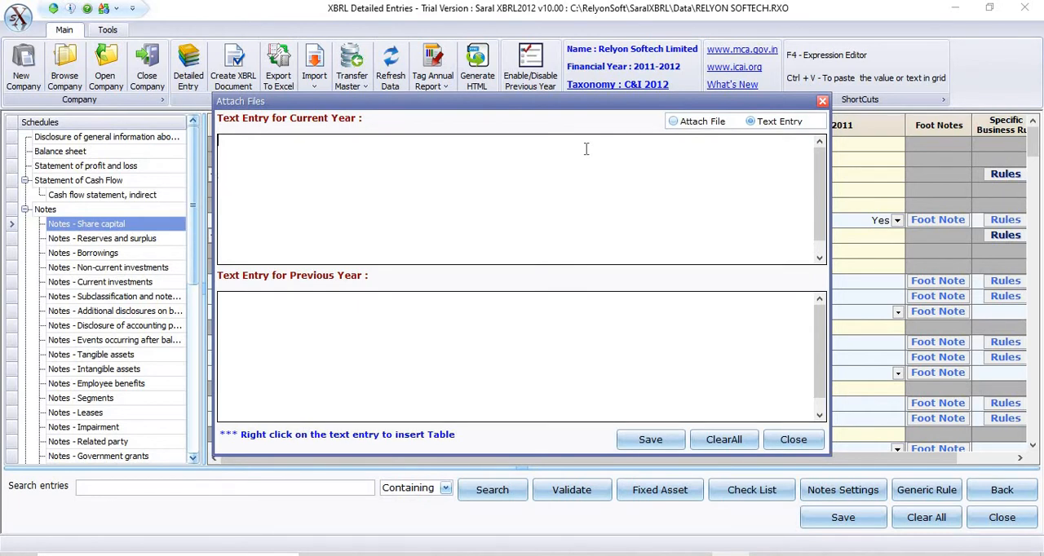
{"action": "left_click", "coordinate": [678, 126]}
{"action": "left_click", "coordinate": [674, 122]}
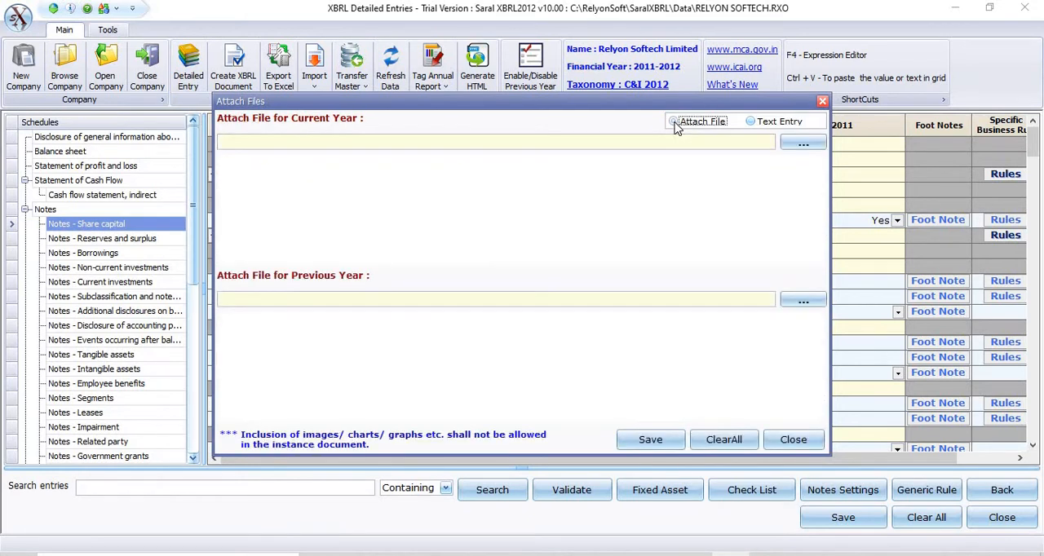
{"action": "left_click", "coordinate": [822, 146]}
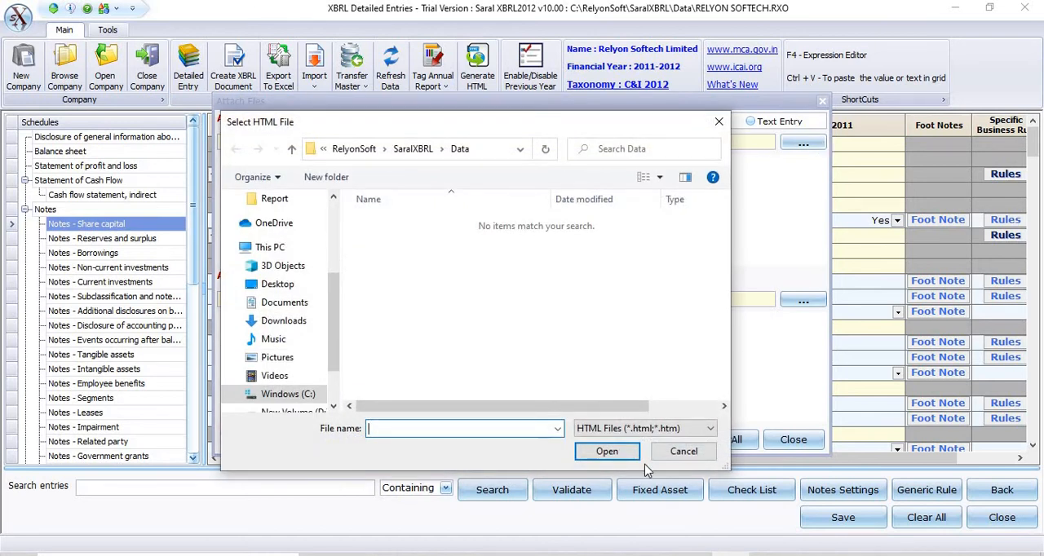
{"action": "left_click", "coordinate": [682, 453]}
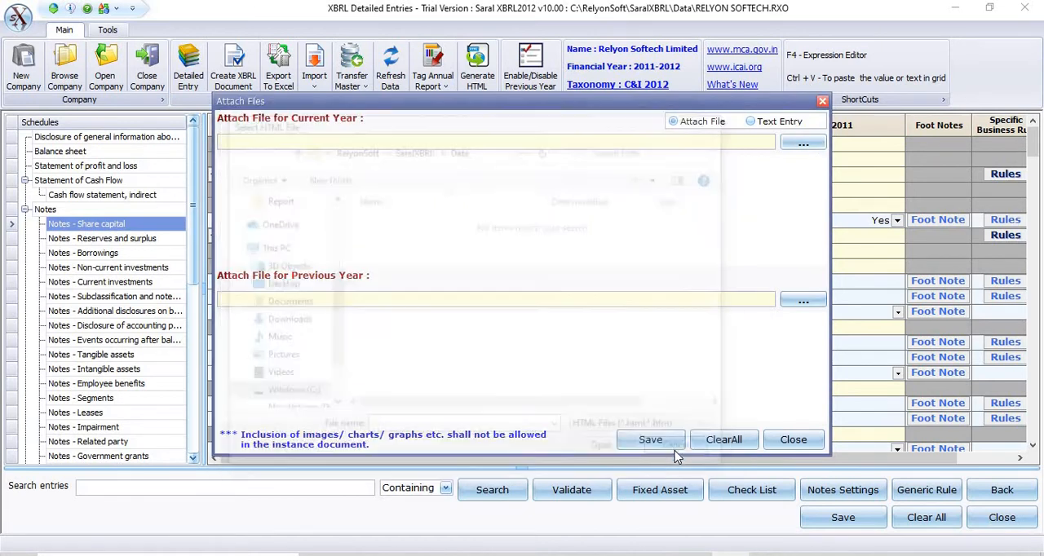
{"action": "left_click", "coordinate": [794, 441]}
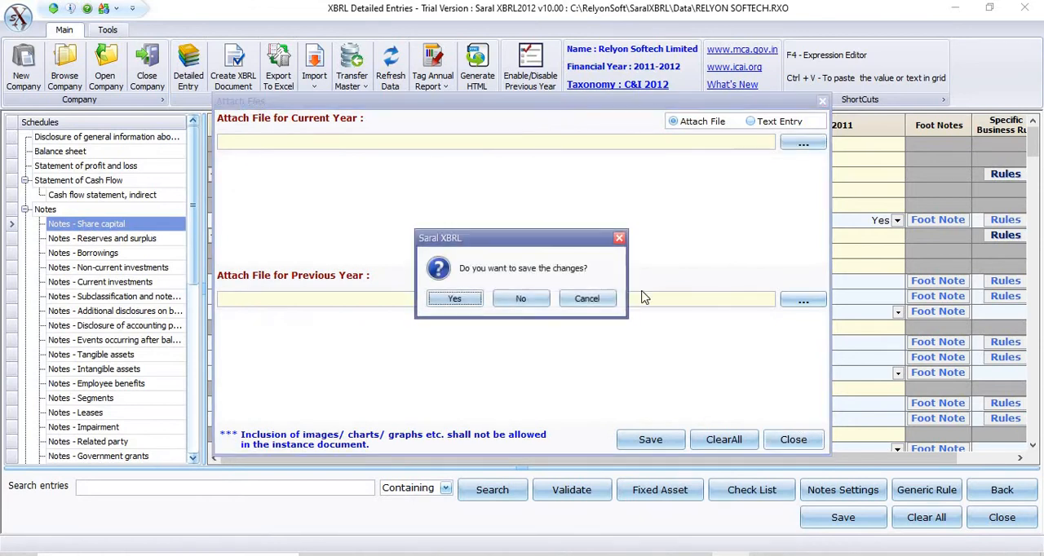
{"action": "left_click", "coordinate": [520, 299]}
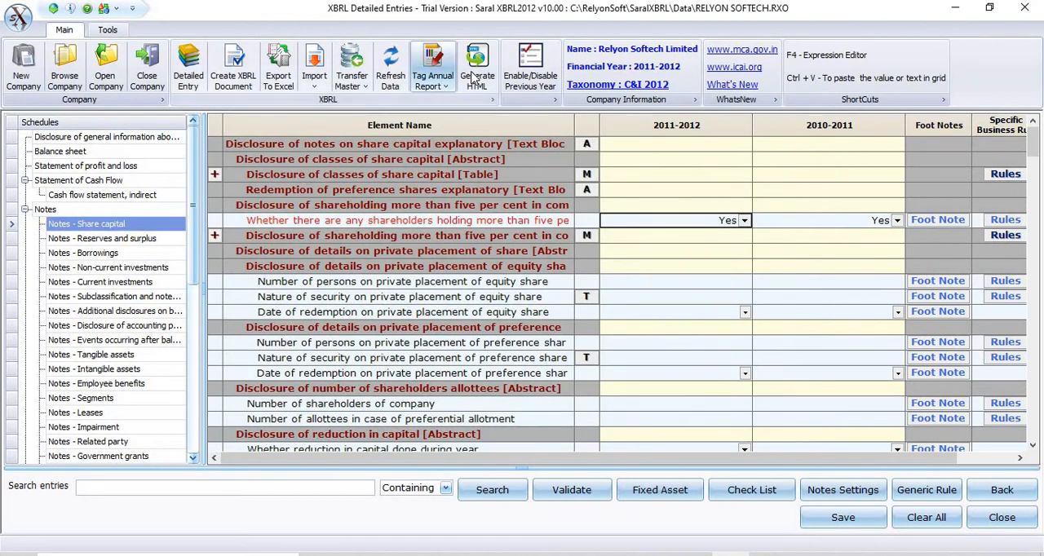
Step: In the HTML generator, enter the content lines "jnkfhmvsdmncb", "jdjdjdjdj" and "hfjfjfj"
{"action": "left_click", "coordinate": [477, 76]}
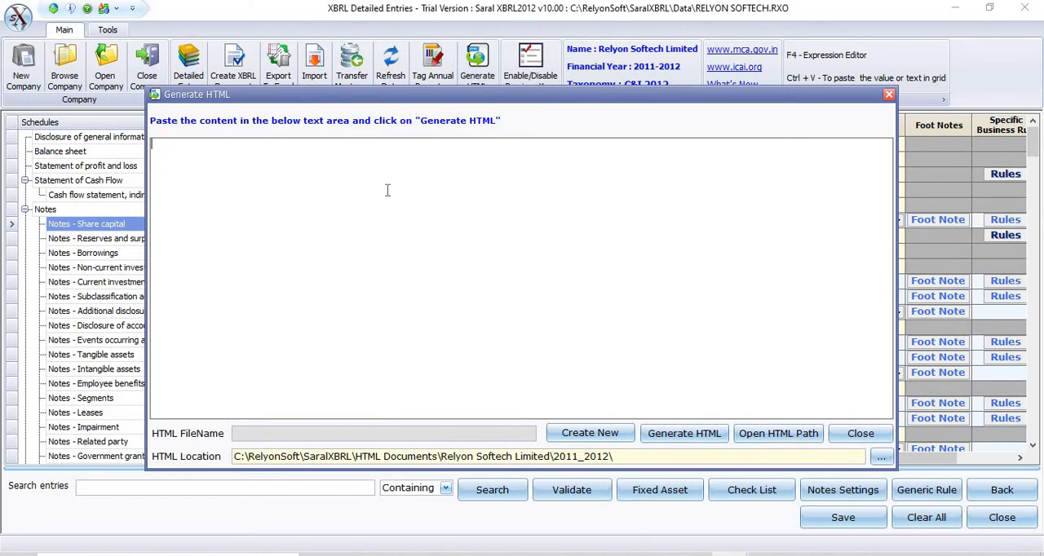
{"action": "type", "text": "jnkfhmvsdmncb"}
{"action": "key", "text": "Return"}
{"action": "type", "text": "jdjdjdjdj"}
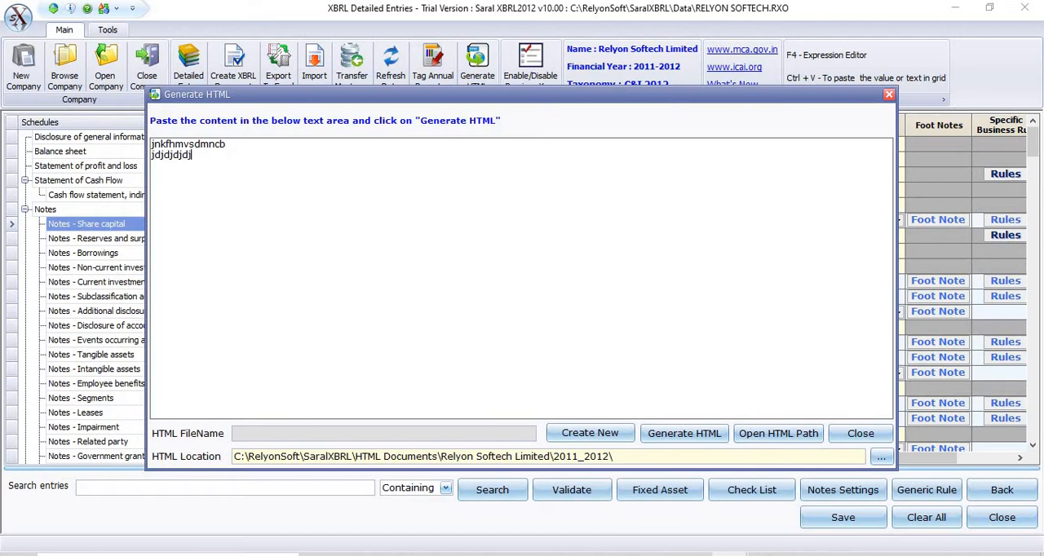
{"action": "key", "text": "Return"}
{"action": "type", "text": "hfjfjfj"}
Step: Name the HTML file demo999, generate it in the default location and close the generator
{"action": "left_click", "coordinate": [461, 434]}
{"action": "type", "text": "demo999"}
{"action": "left_click", "coordinate": [682, 437]}
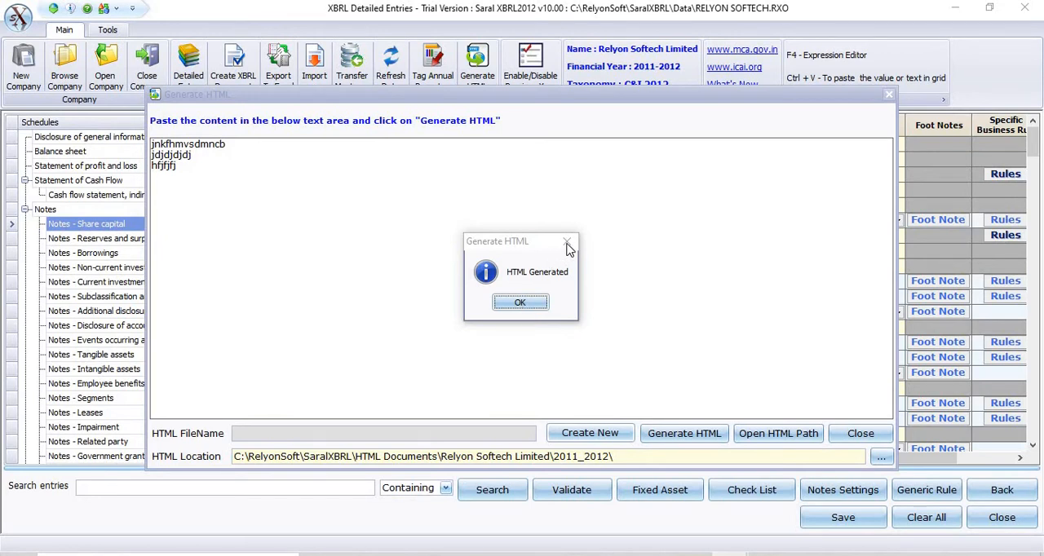
{"action": "left_click", "coordinate": [522, 303]}
{"action": "left_click", "coordinate": [856, 433]}
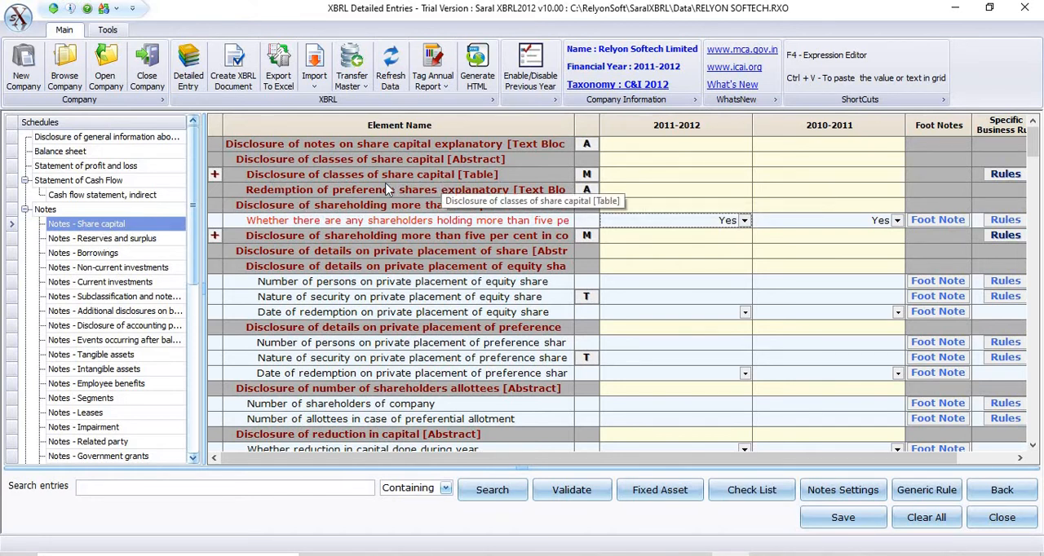
Step: In Notes - Share capital, view the line items of the classes of share capital table and open its multiple-column entry form
{"action": "left_click", "coordinate": [214, 174]}
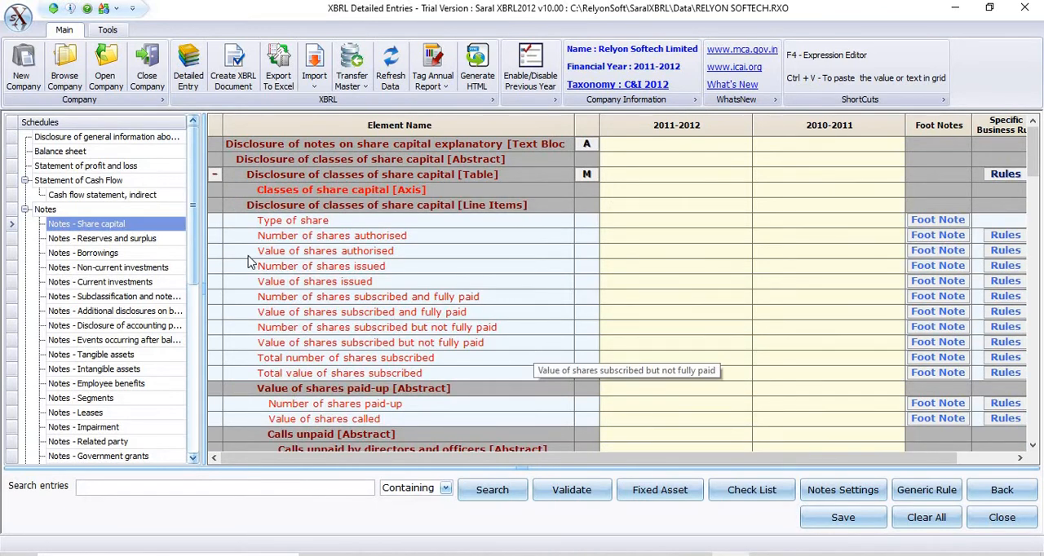
{"action": "left_click", "coordinate": [215, 176]}
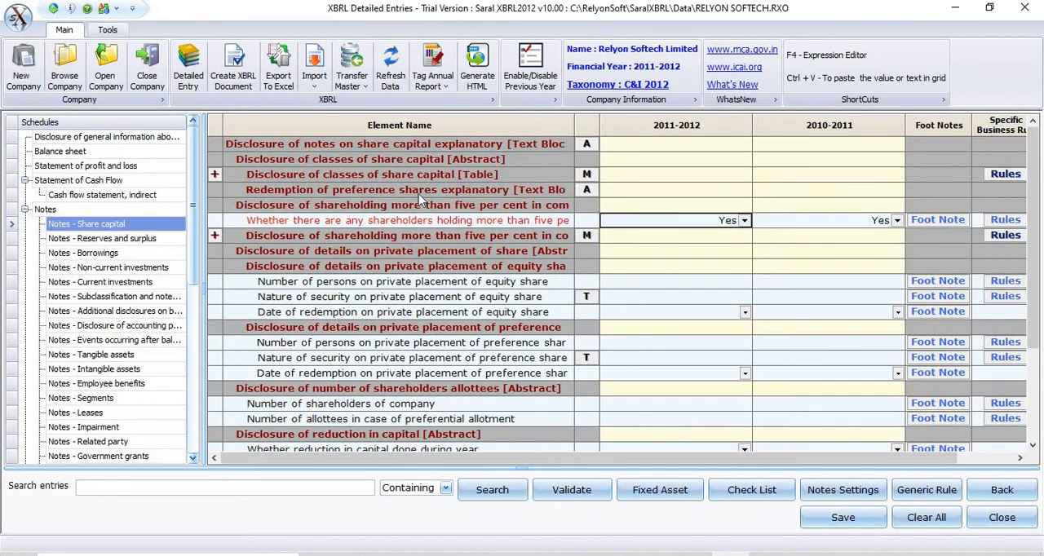
{"action": "left_click", "coordinate": [588, 175]}
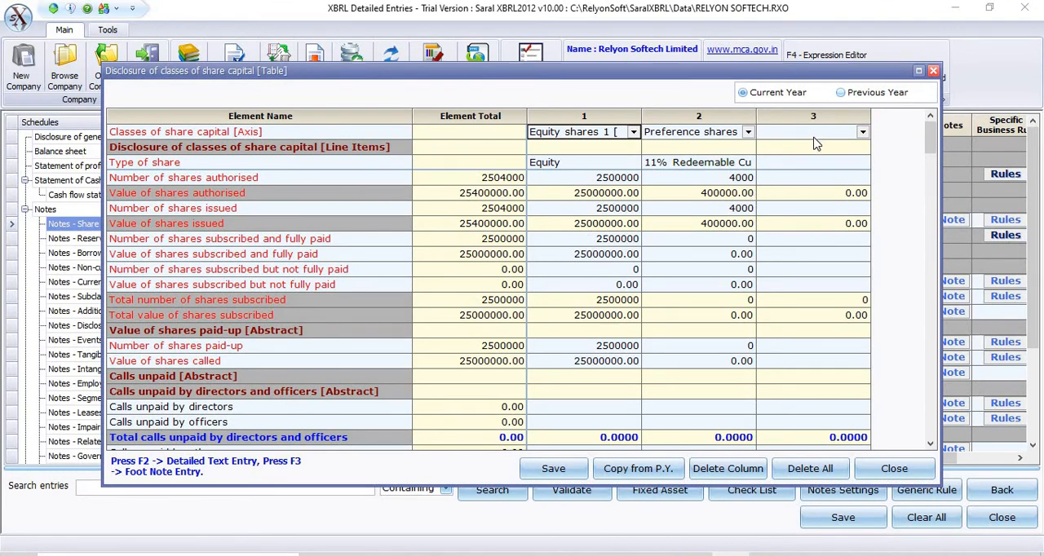
{"action": "left_click", "coordinate": [820, 165]}
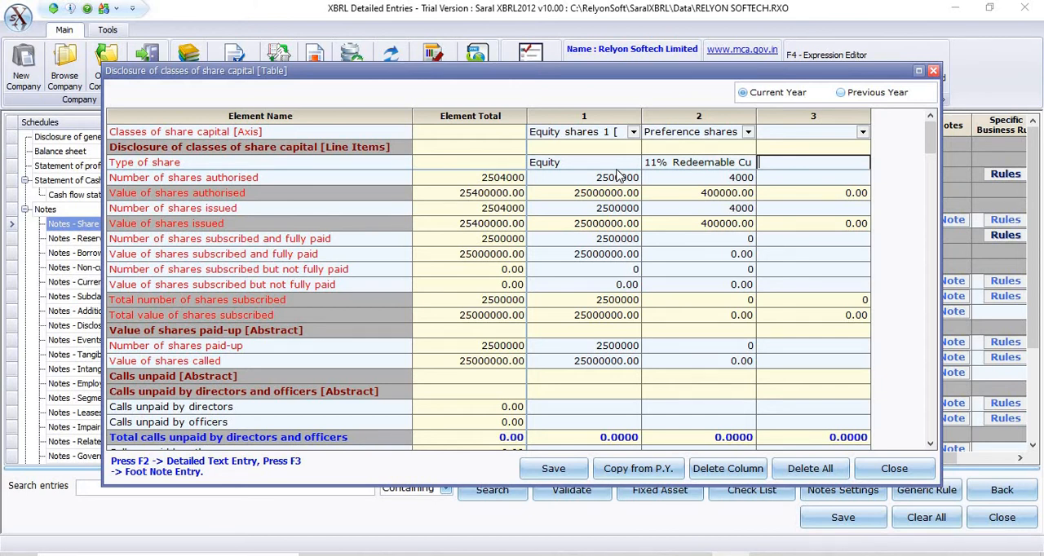
Step: Browse the share capital members available for column 1, view the Previous Year entries, and close the table form
{"action": "left_click", "coordinate": [634, 133]}
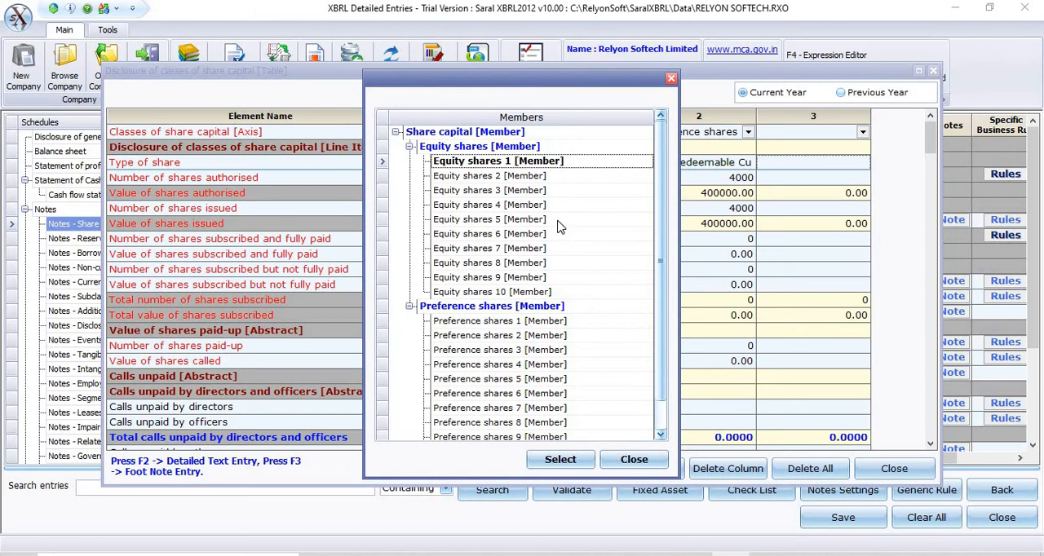
{"action": "left_click", "coordinate": [661, 434]}
{"action": "left_click", "coordinate": [634, 459]}
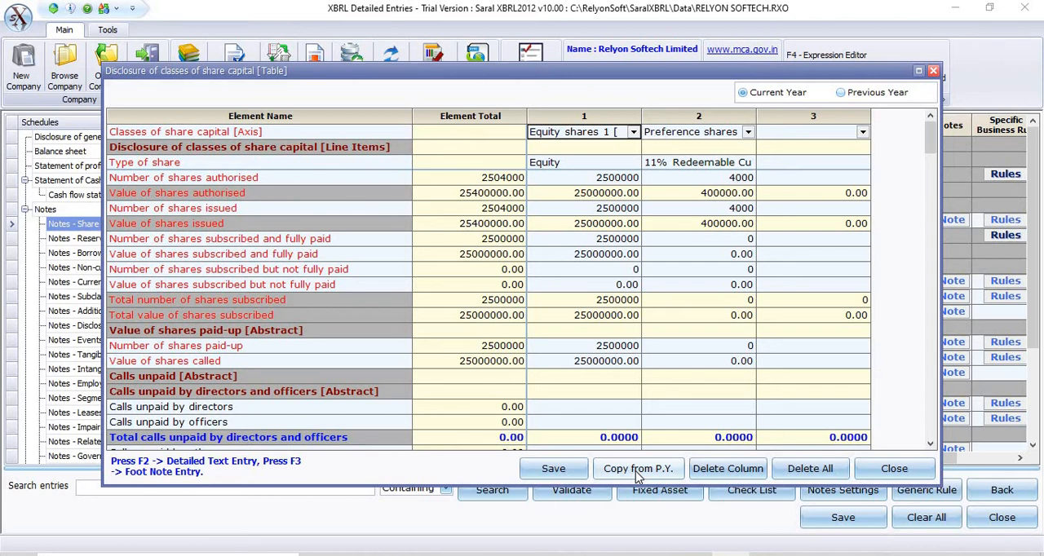
{"action": "left_click", "coordinate": [842, 93]}
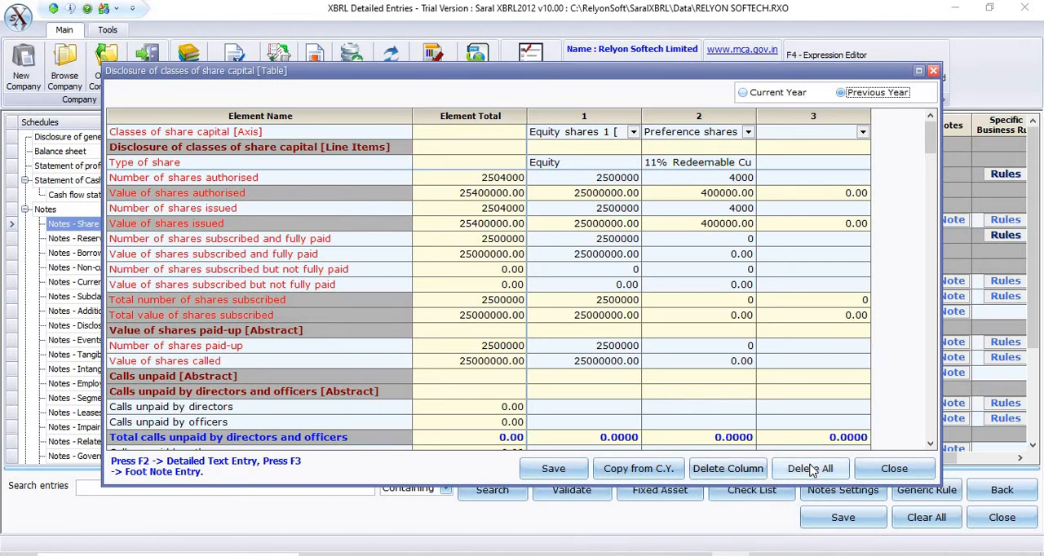
{"action": "left_click", "coordinate": [916, 478]}
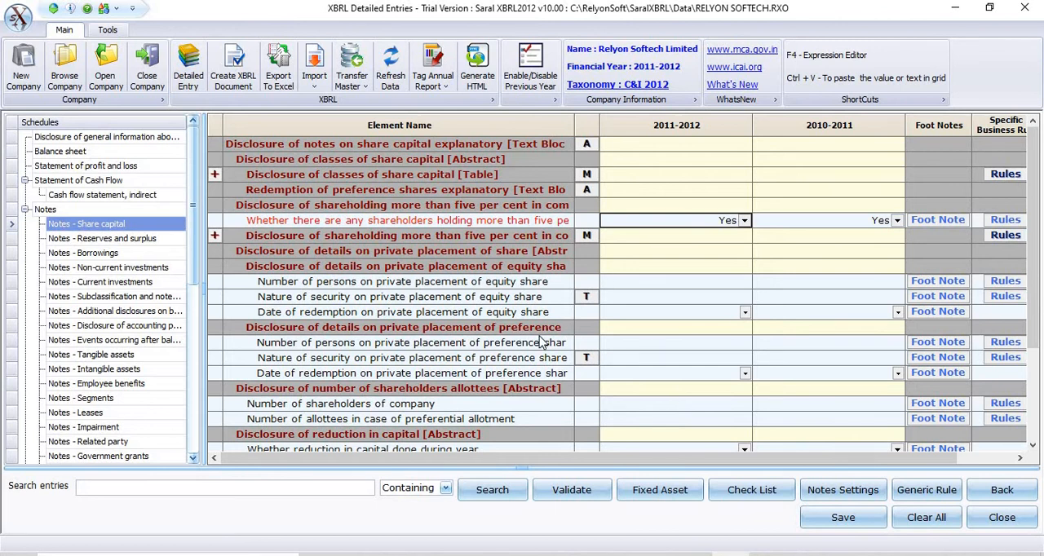
Step: View the notes schedules for Reserves and surplus, Current investments, Tangible assets and Intangible assets
{"action": "left_click", "coordinate": [100, 239]}
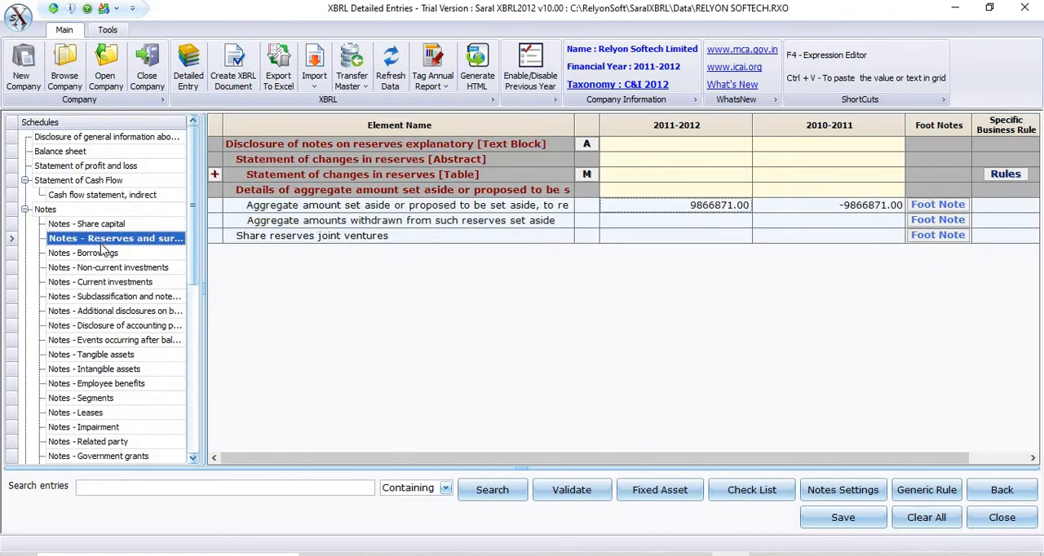
{"action": "left_click", "coordinate": [95, 282]}
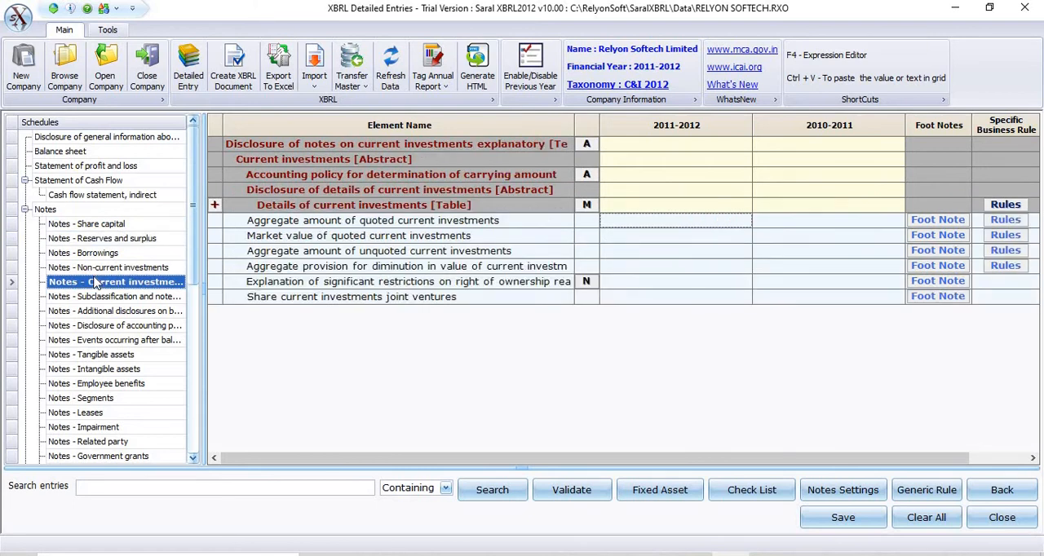
{"action": "left_click", "coordinate": [69, 354]}
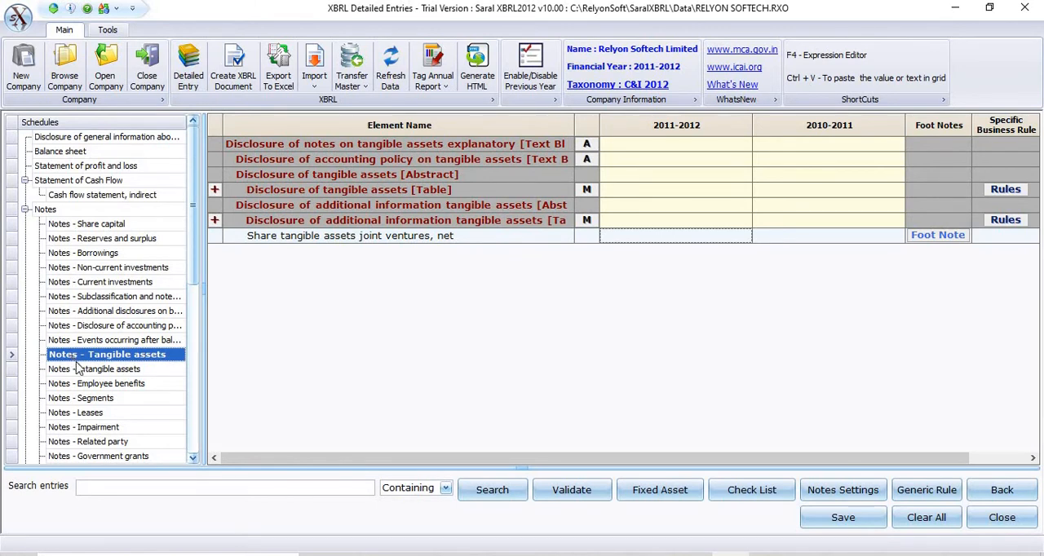
{"action": "left_click", "coordinate": [77, 371]}
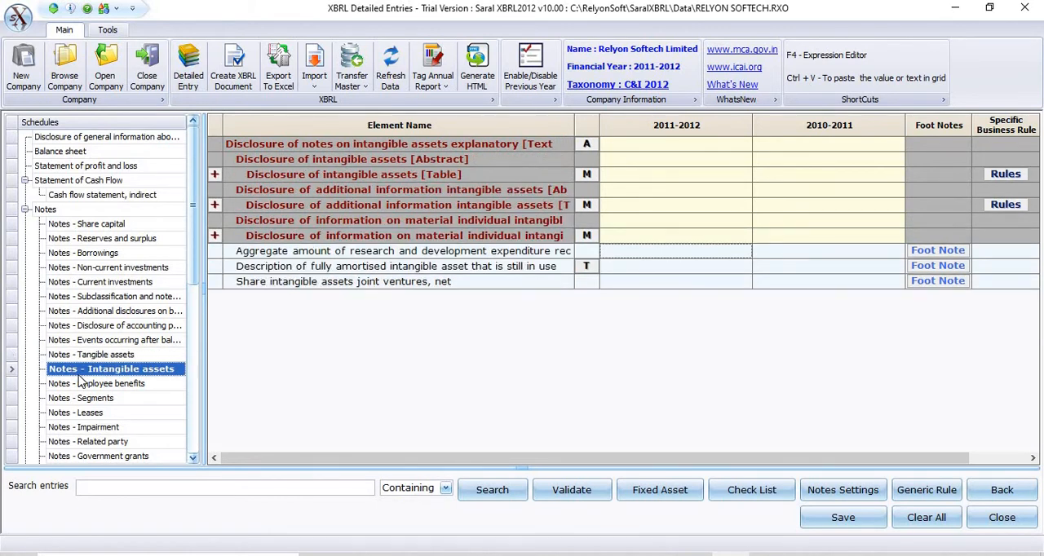
Step: In the Fixed Asset form, review the tangible assets' gross carrying, depreciation and impairment columns, then save and close the form
{"action": "left_click", "coordinate": [647, 490]}
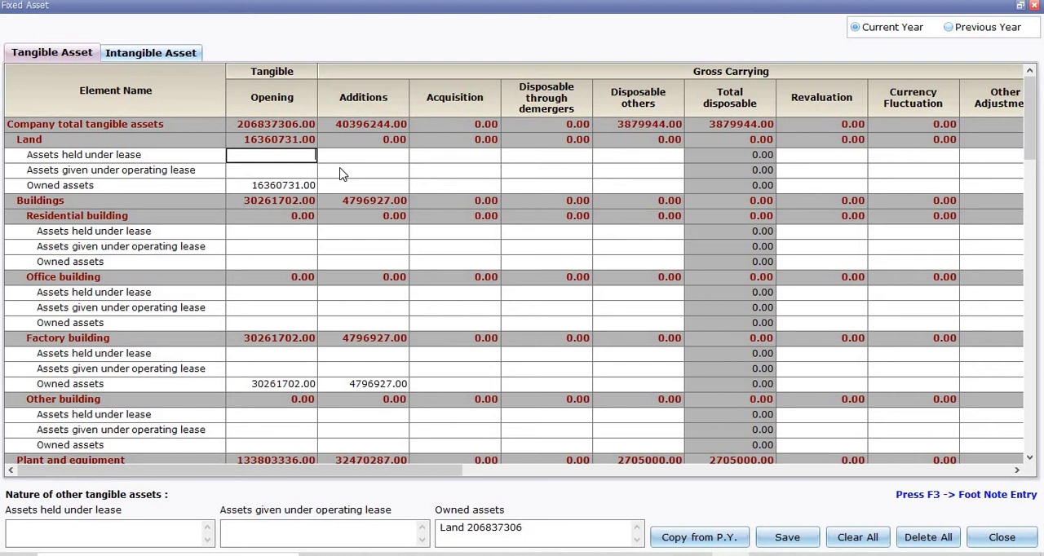
{"action": "key", "text": "Right"}
{"action": "key", "text": "Right"}
{"action": "key", "text": "Right"}
{"action": "key", "text": "Right"}
{"action": "key", "text": "Right"}
{"action": "key", "text": "Right"}
{"action": "key", "text": "Right"}
{"action": "key", "text": "Right"}
{"action": "key", "text": "Right"}
{"action": "key", "text": "Right"}
{"action": "key", "text": "Right"}
{"action": "key", "text": "Right"}
{"action": "key", "text": "Right"}
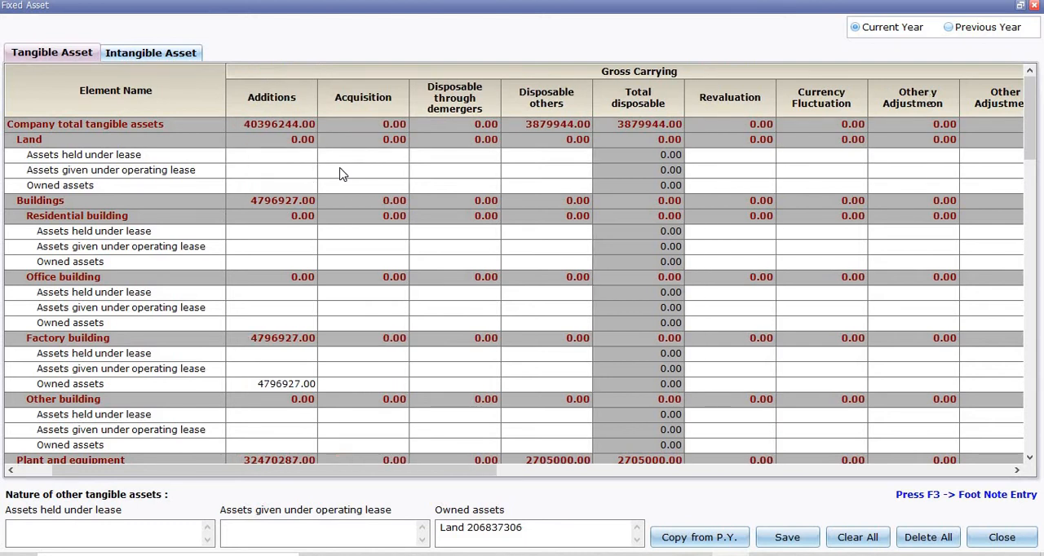
{"action": "key", "text": "Right"}
{"action": "key", "text": "Right"}
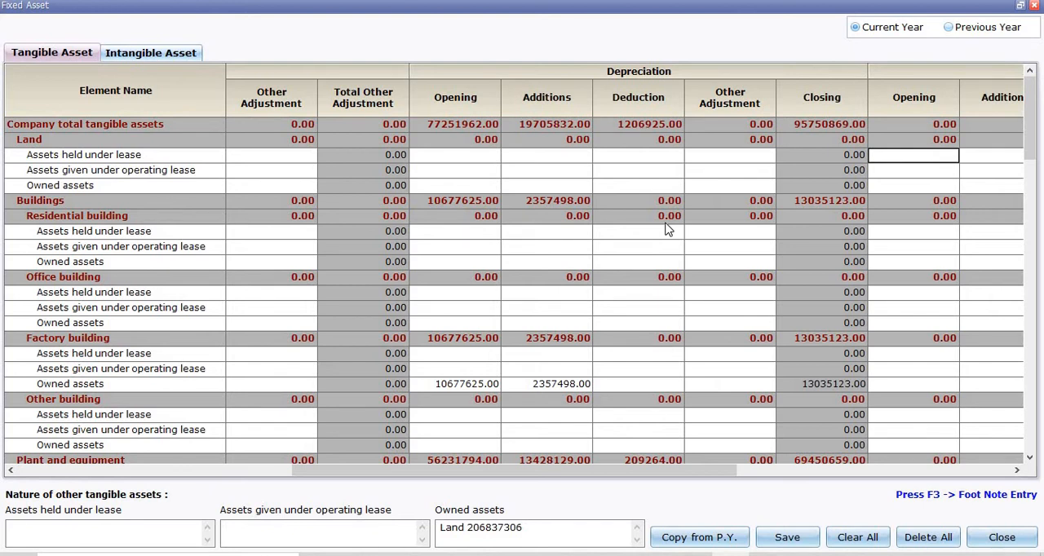
{"action": "key", "text": "Right"}
{"action": "key", "text": "Right"}
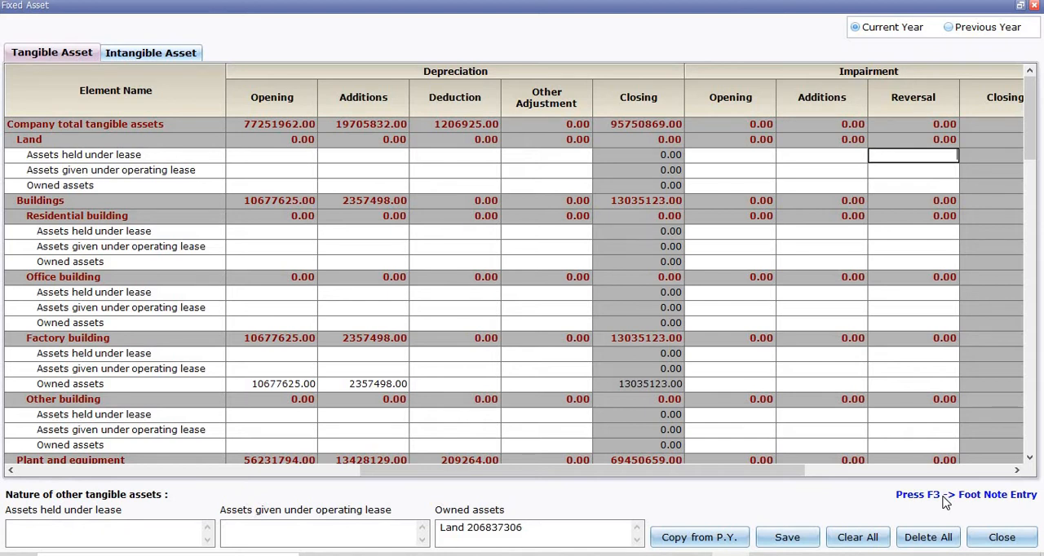
{"action": "left_click", "coordinate": [772, 545]}
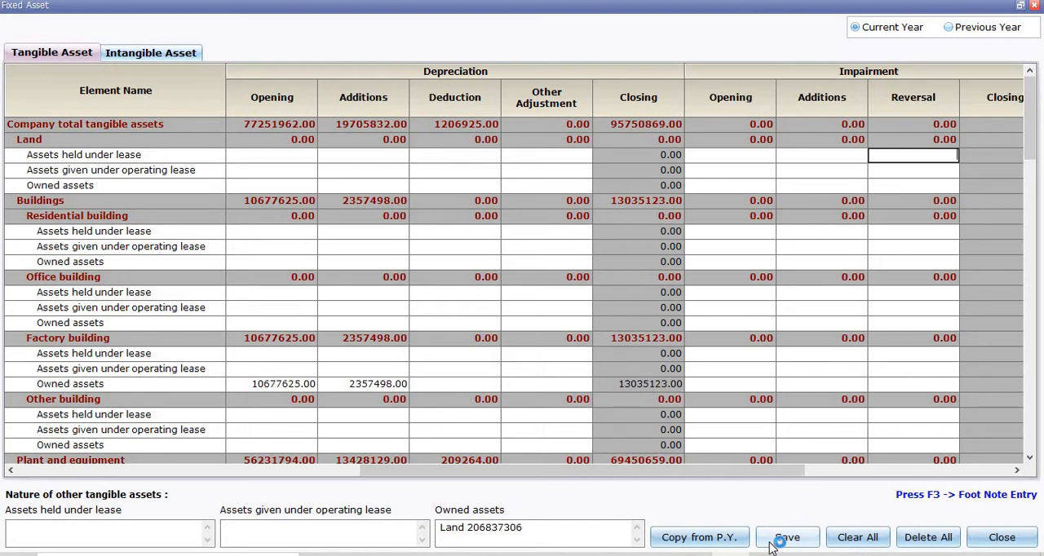
{"action": "left_click", "coordinate": [1002, 538]}
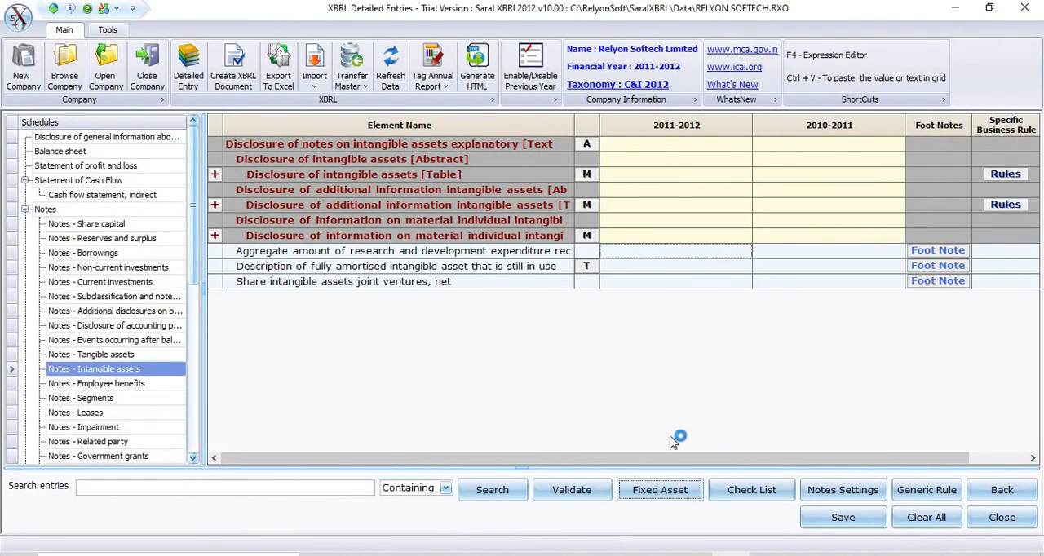
Step: From Notes - Tangible assets, open the Disclosure of tangible assets table, view the intangible asset entries, and close the form
{"action": "left_click", "coordinate": [656, 493]}
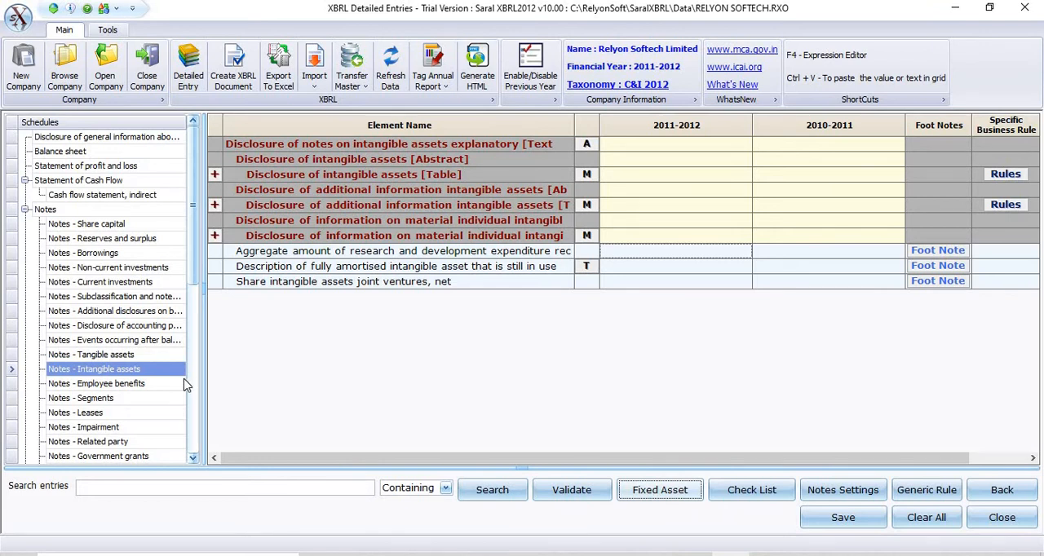
{"action": "left_click", "coordinate": [127, 364]}
{"action": "left_click", "coordinate": [129, 356]}
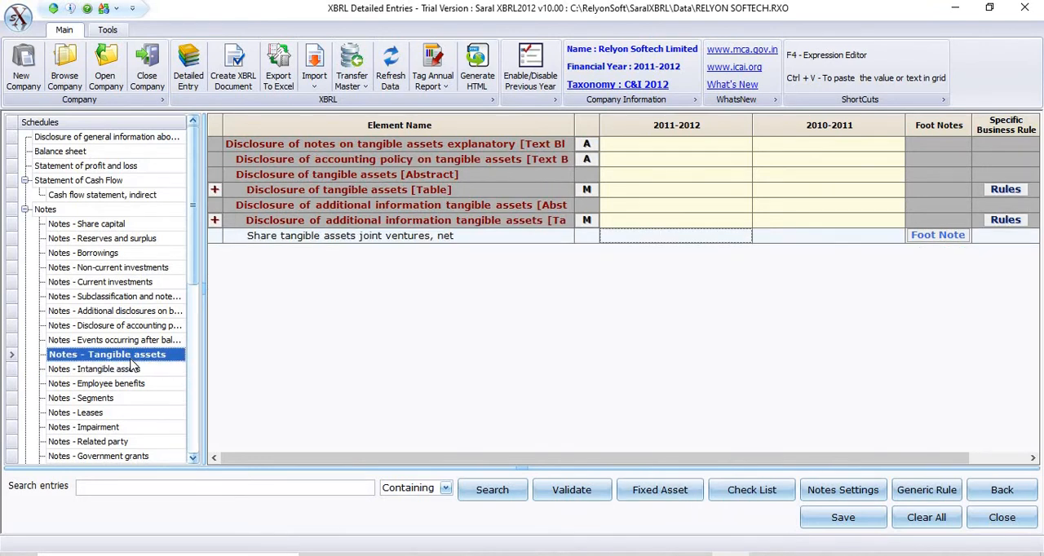
{"action": "left_click", "coordinate": [587, 190]}
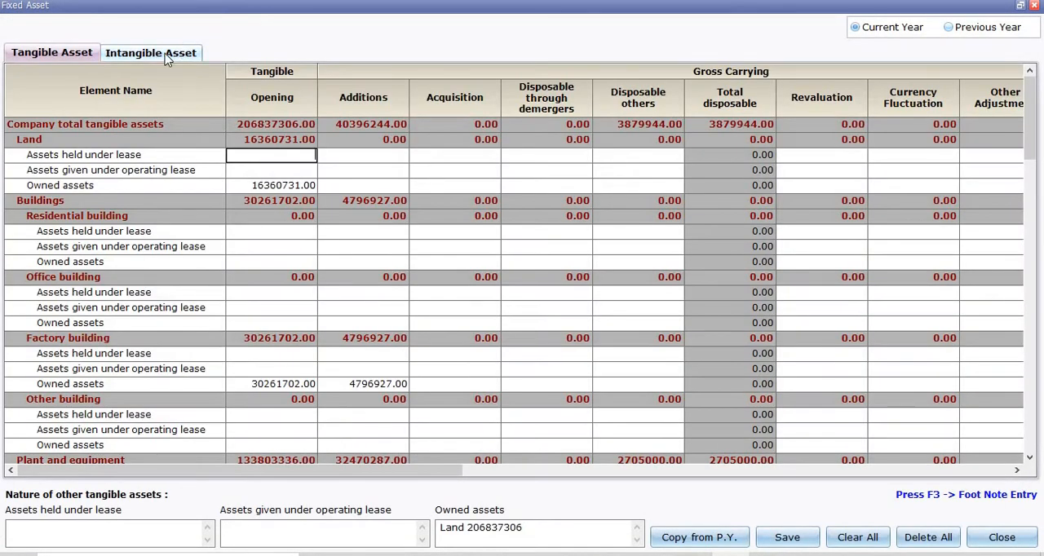
{"action": "left_click", "coordinate": [166, 57]}
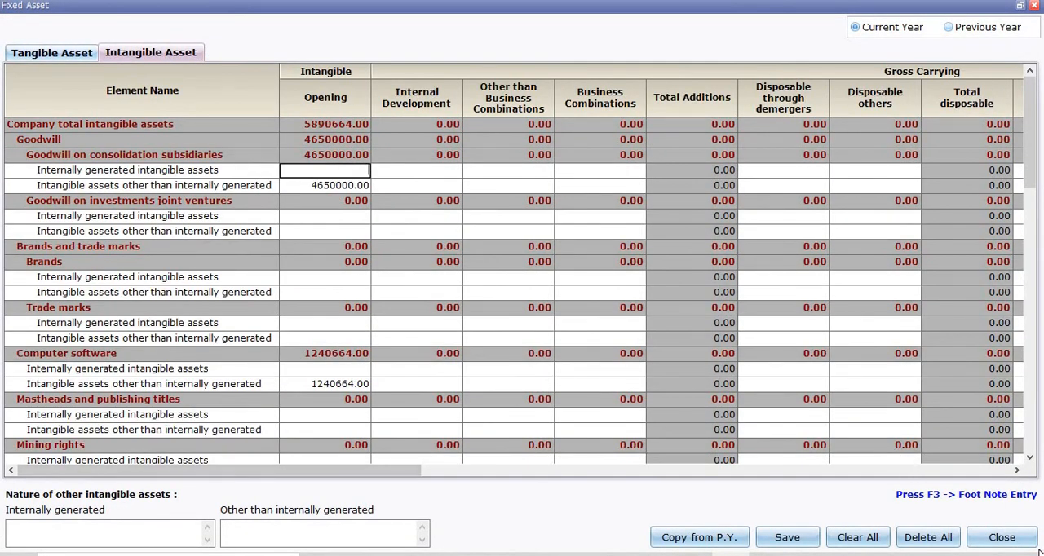
{"action": "left_click", "coordinate": [1005, 537]}
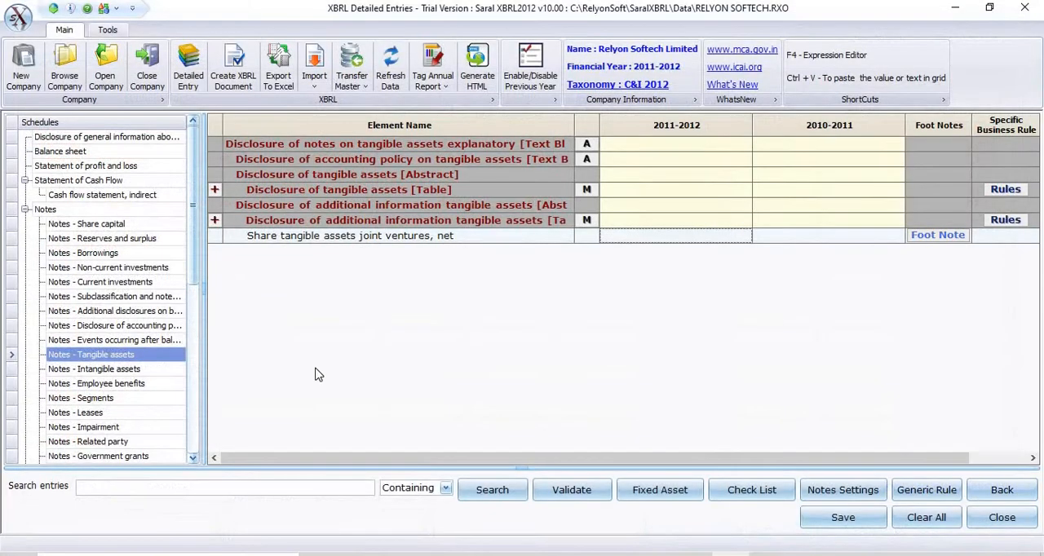
Step: Open the Auditors report schedule under Disclosures
{"action": "left_click", "coordinate": [194, 368]}
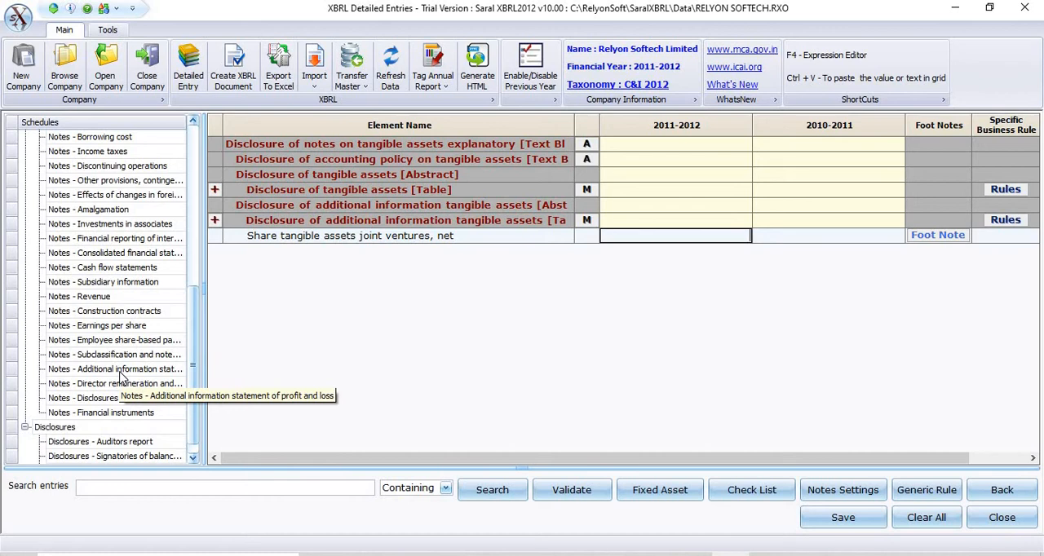
{"action": "left_click", "coordinate": [127, 441]}
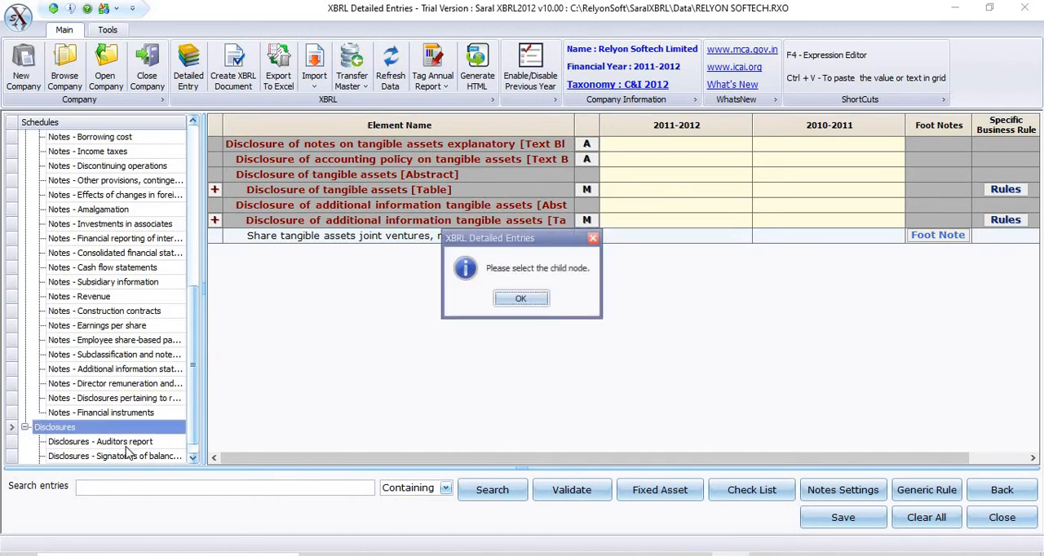
{"action": "left_click", "coordinate": [520, 300]}
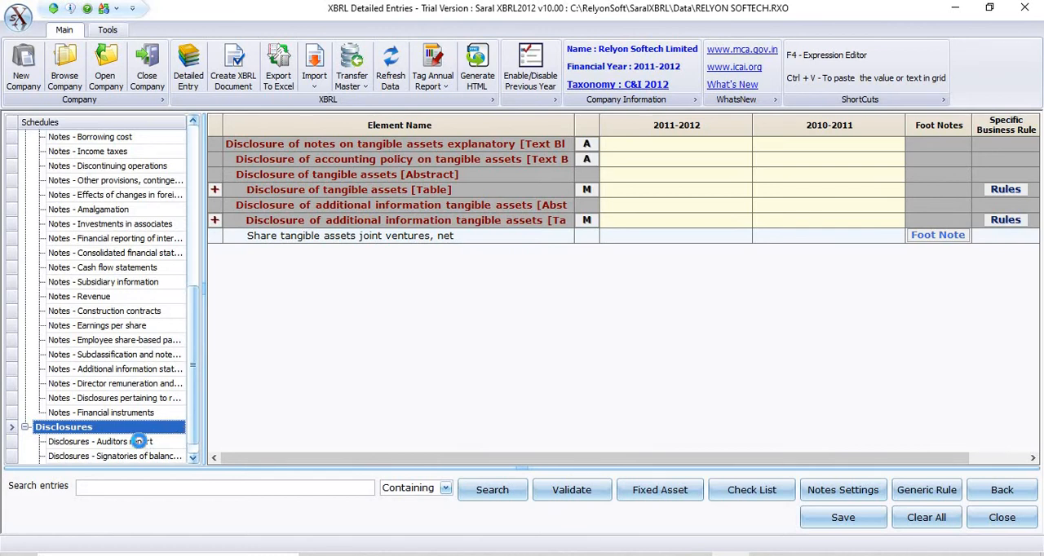
{"action": "left_click", "coordinate": [138, 442]}
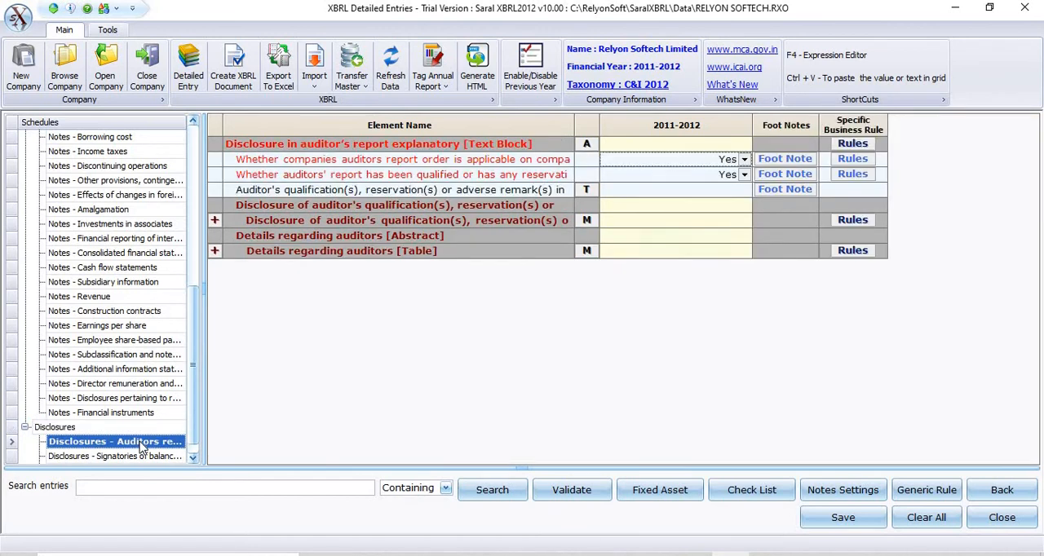
Step: Inspect the attached auditors' report and the text entry option of the auditor's report explanatory text block, then close without saving
{"action": "left_click", "coordinate": [587, 144]}
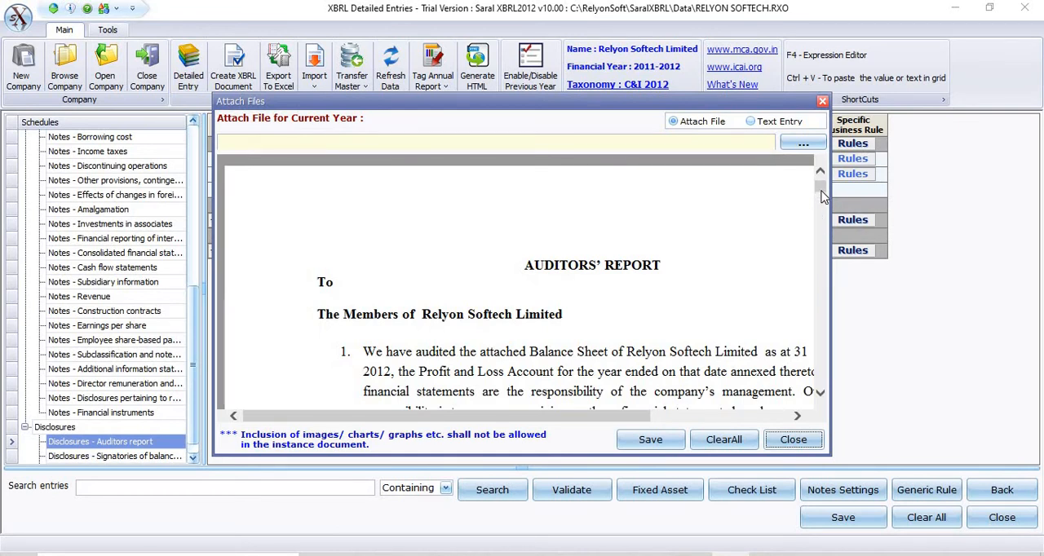
{"action": "left_click_drag", "start_coordinate": [822, 197], "coordinate": [824, 408]}
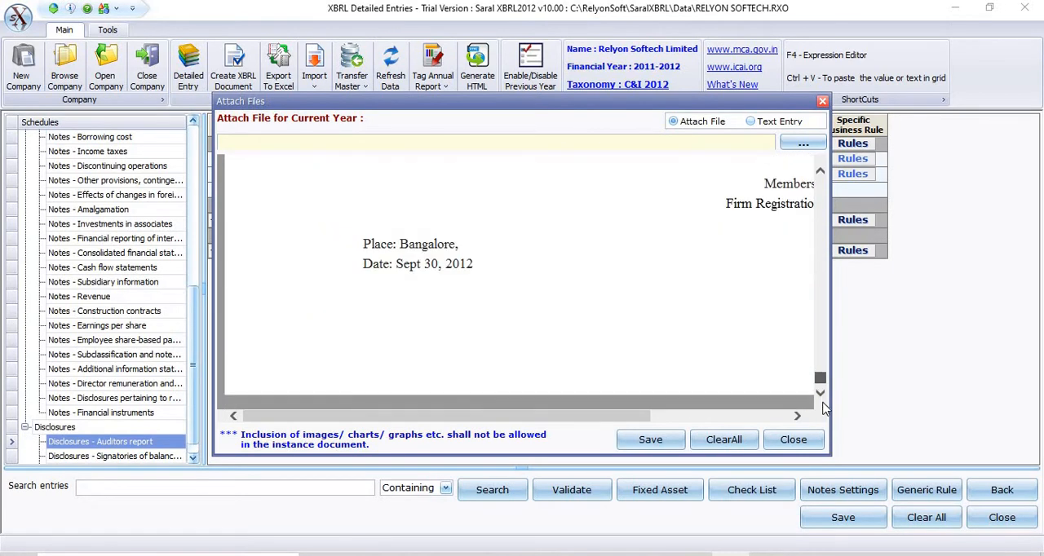
{"action": "scroll", "coordinate": [811, 265], "scroll_direction": "up", "scroll_amount": 15}
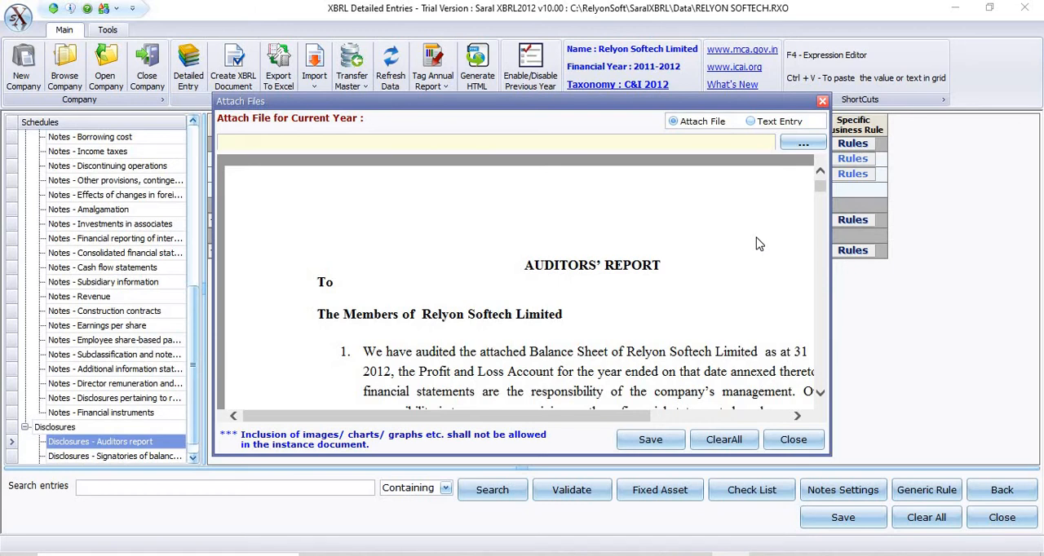
{"action": "left_click", "coordinate": [751, 121]}
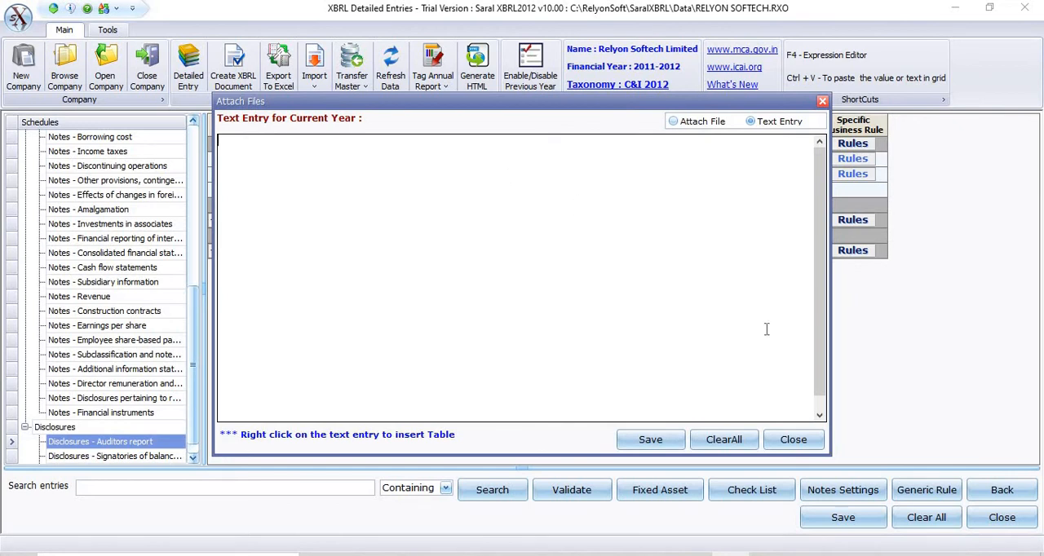
{"action": "left_click", "coordinate": [794, 441]}
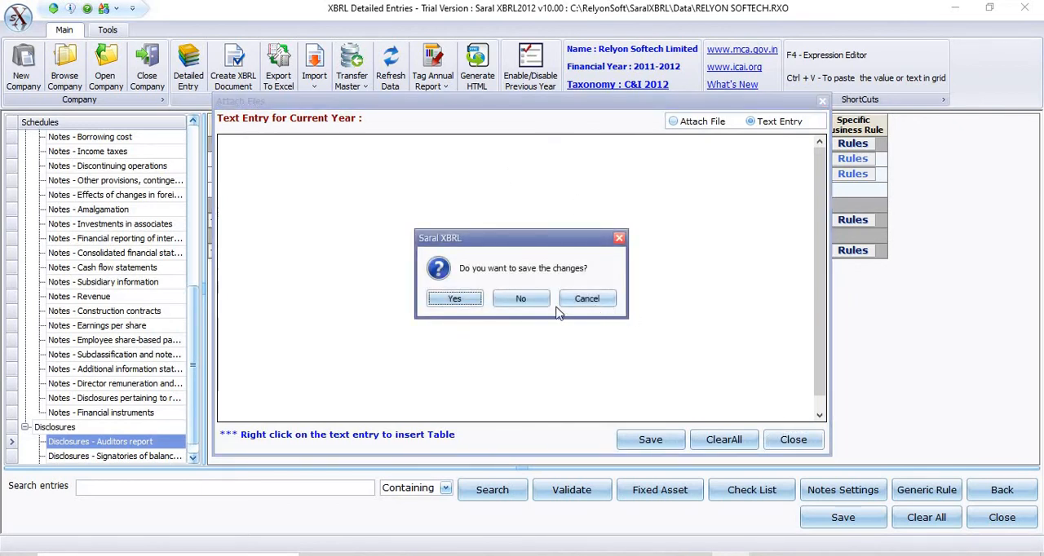
{"action": "left_click", "coordinate": [514, 300]}
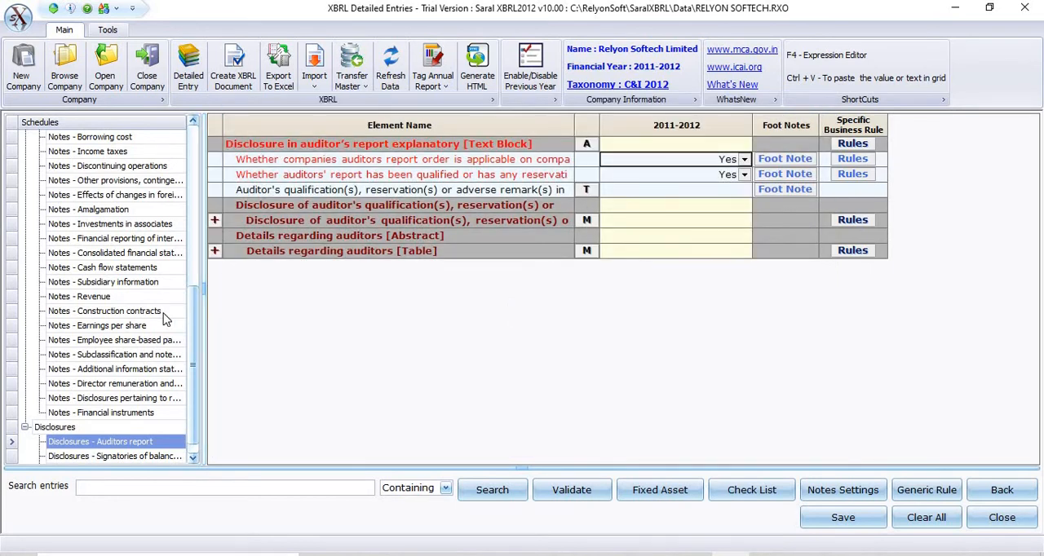
Step: In the Signatories of balance sheet disclosure, open the table for details of the manager signing the balance sheet
{"action": "left_click", "coordinate": [134, 459]}
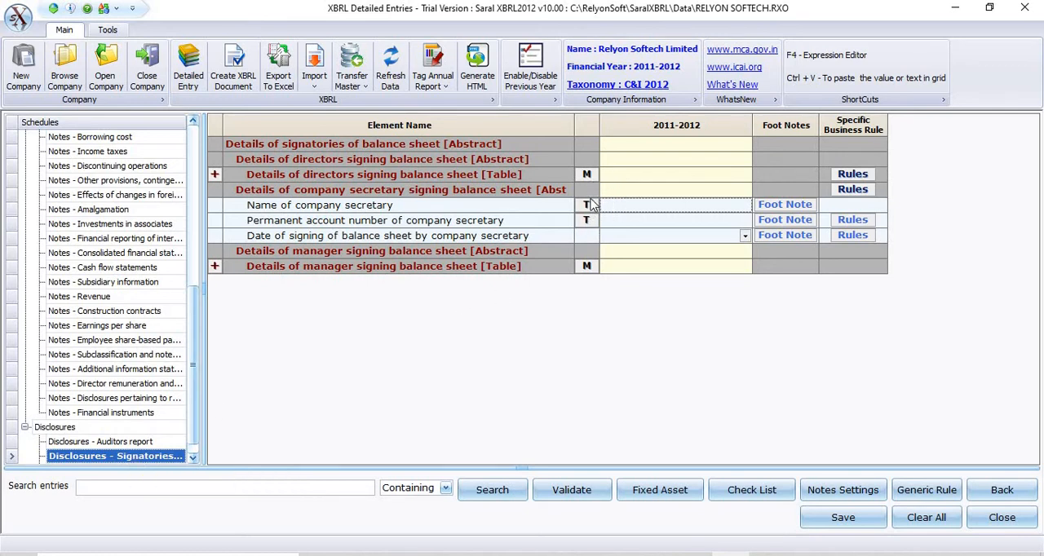
{"action": "left_click", "coordinate": [585, 267]}
{"action": "left_click", "coordinate": [586, 267]}
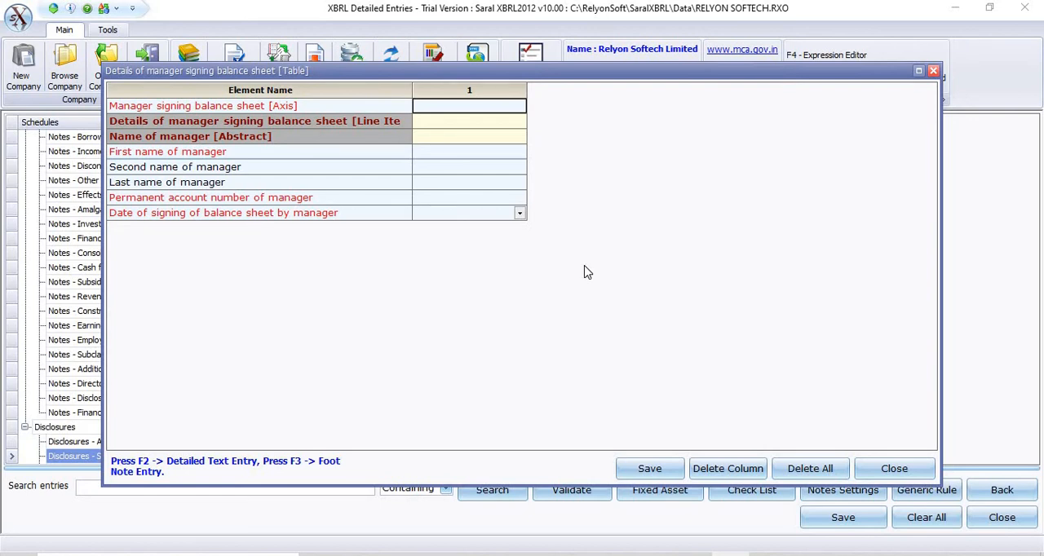
Step: Check the manager's permanent account number field in the balance sheet signing table, and close the table without saving
{"action": "left_click", "coordinate": [494, 199]}
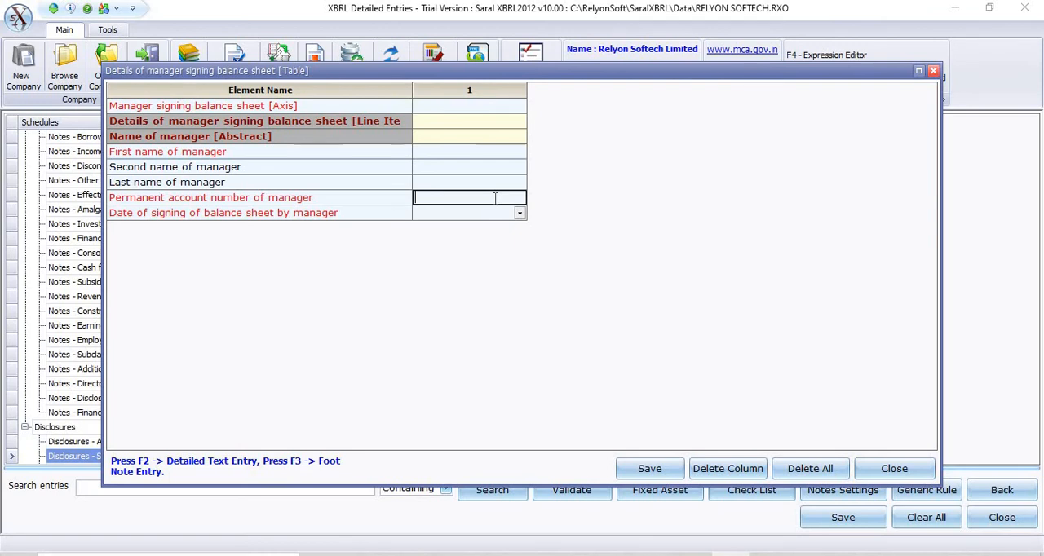
{"action": "left_click", "coordinate": [895, 469]}
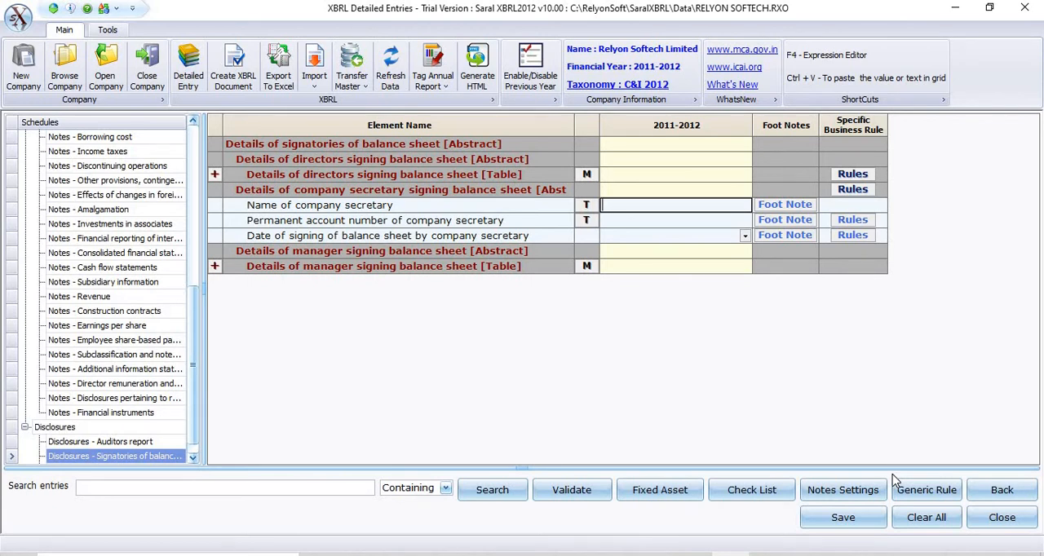
Step: Export the structure only of all schedules to an Excel file named demo123, and dismiss the Excel window
{"action": "left_click", "coordinate": [277, 84]}
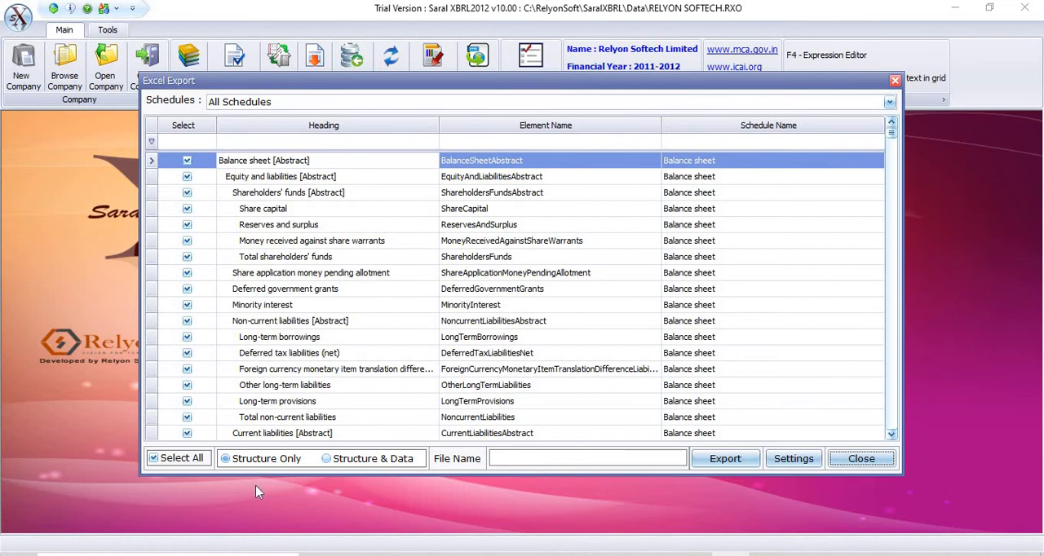
{"action": "left_click", "coordinate": [737, 462]}
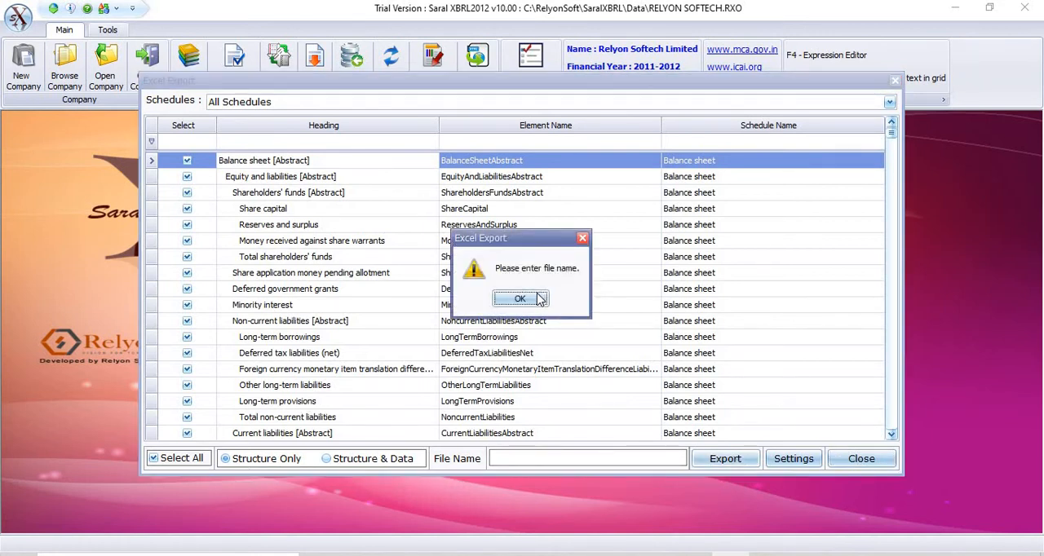
{"action": "left_click", "coordinate": [521, 299]}
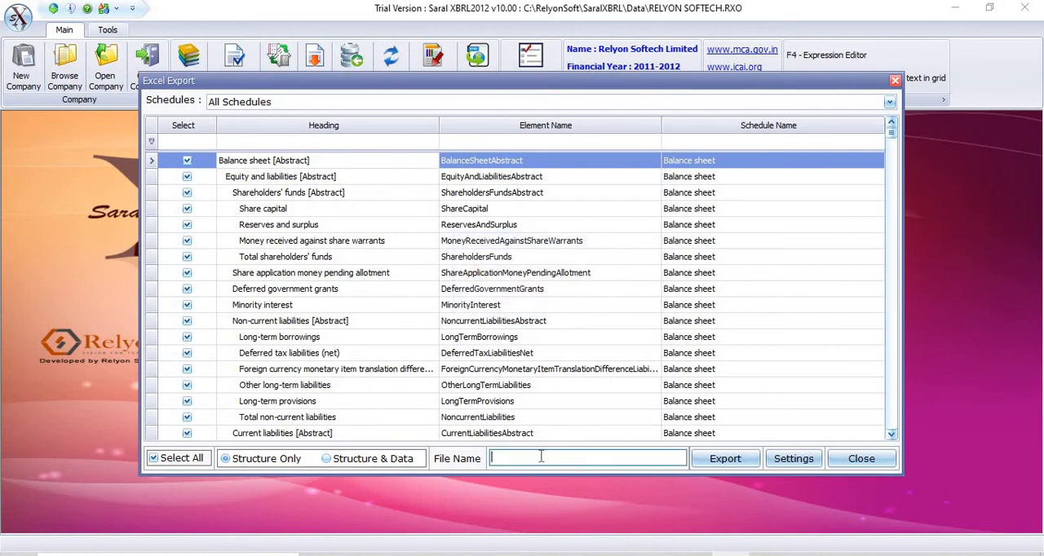
{"action": "type", "text": "demo123"}
{"action": "left_click", "coordinate": [726, 462]}
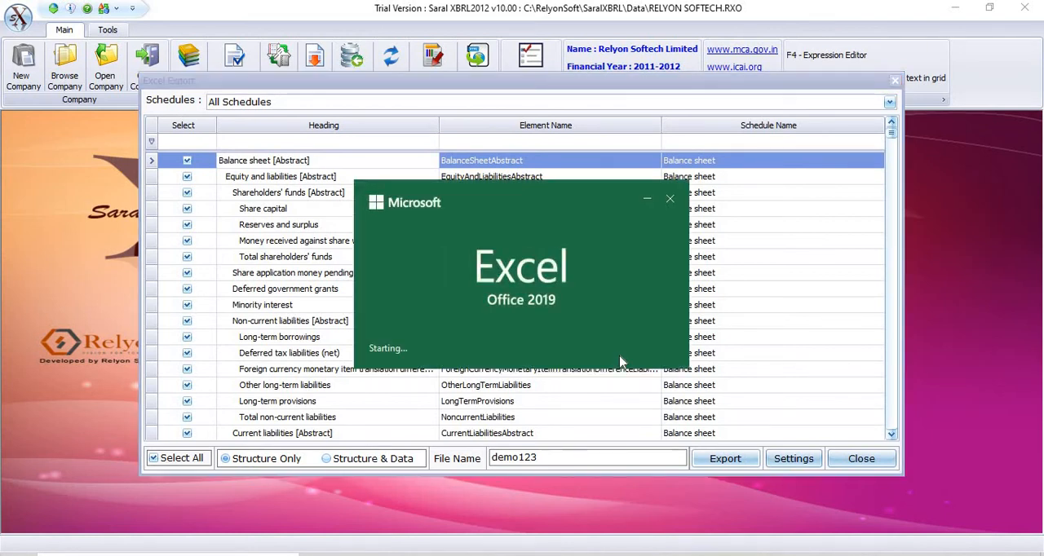
{"action": "left_click", "coordinate": [669, 201]}
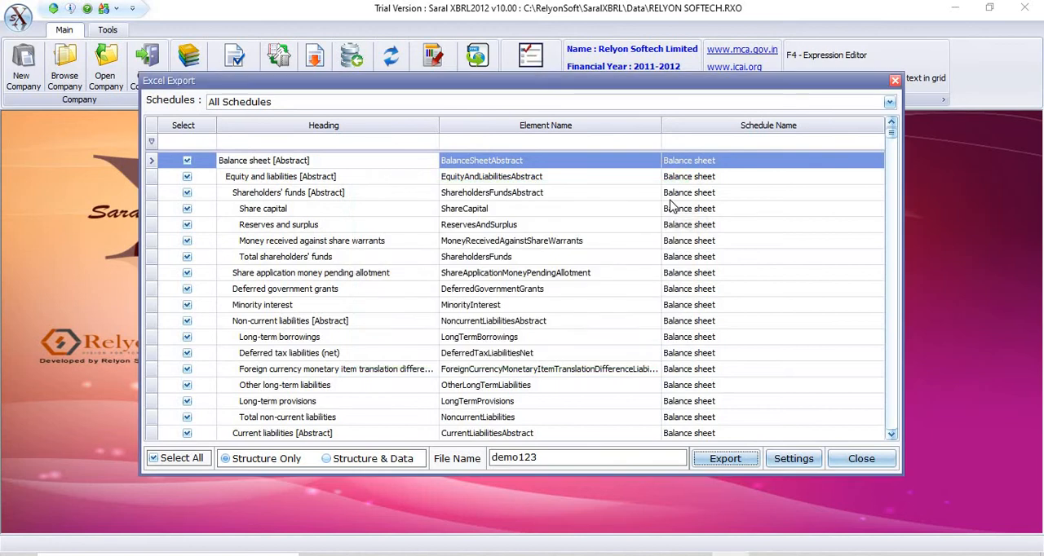
Step: View the destination directory setting for Excel exports, and close the settings and the export form unchanged
{"action": "left_click", "coordinate": [816, 459]}
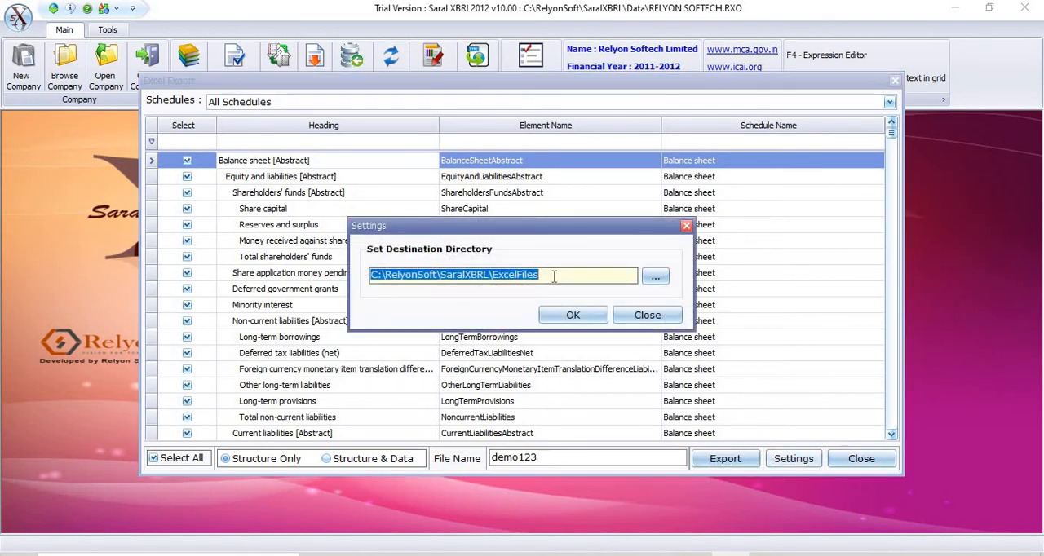
{"action": "left_click", "coordinate": [647, 315]}
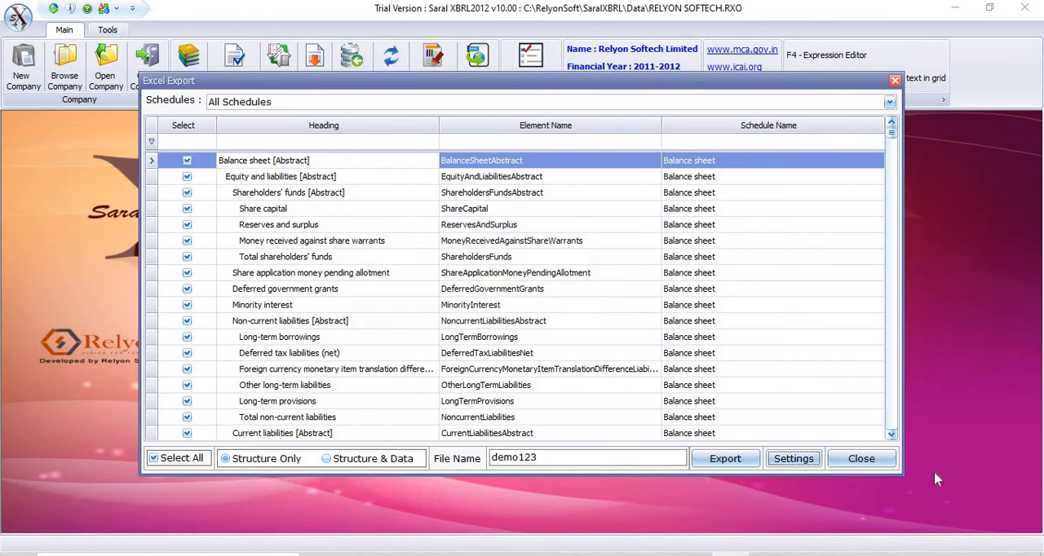
{"action": "left_click", "coordinate": [861, 461]}
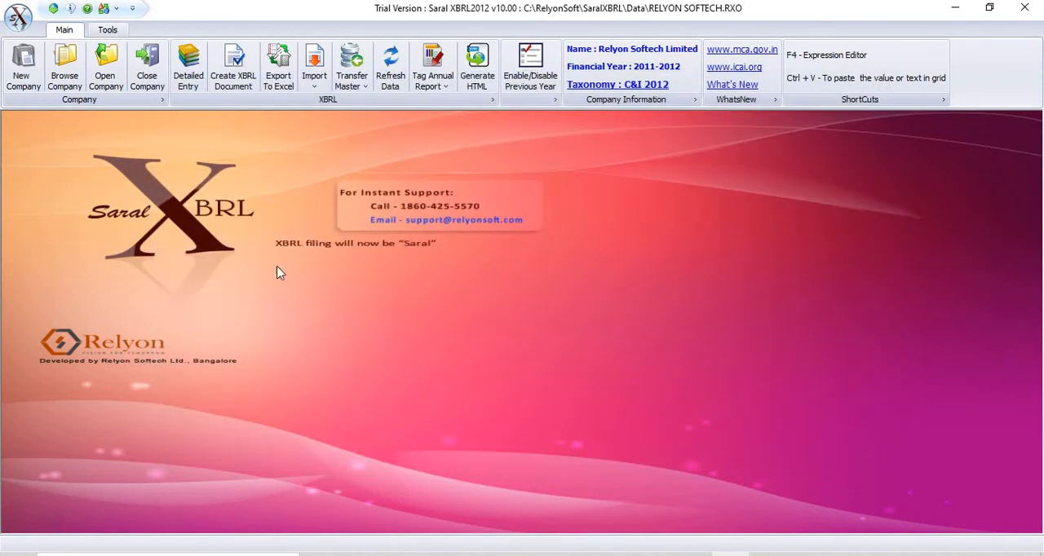
Step: Review the source options for importing data and for transferring master data, without choosing any
{"action": "left_click", "coordinate": [314, 82]}
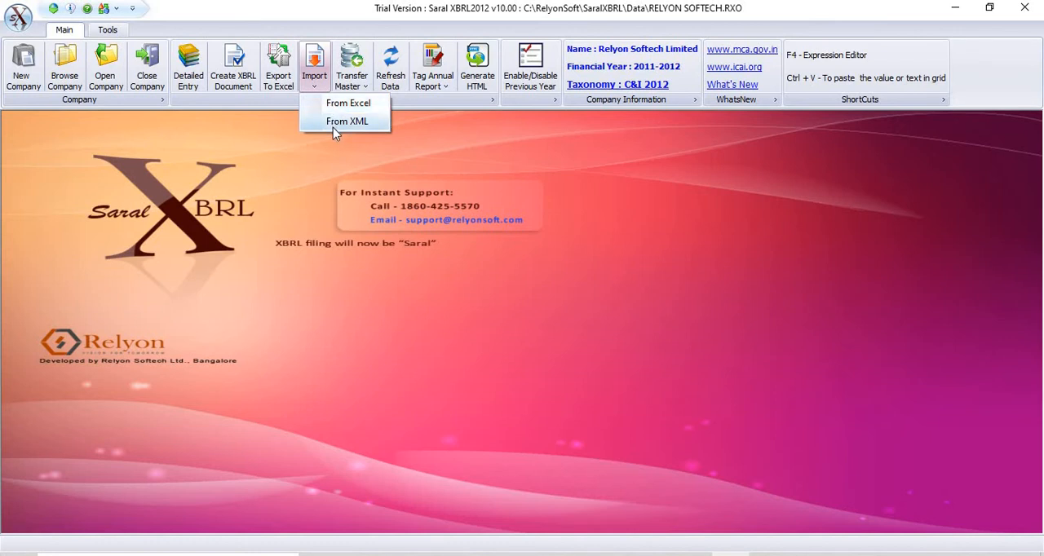
{"action": "left_click", "coordinate": [305, 159]}
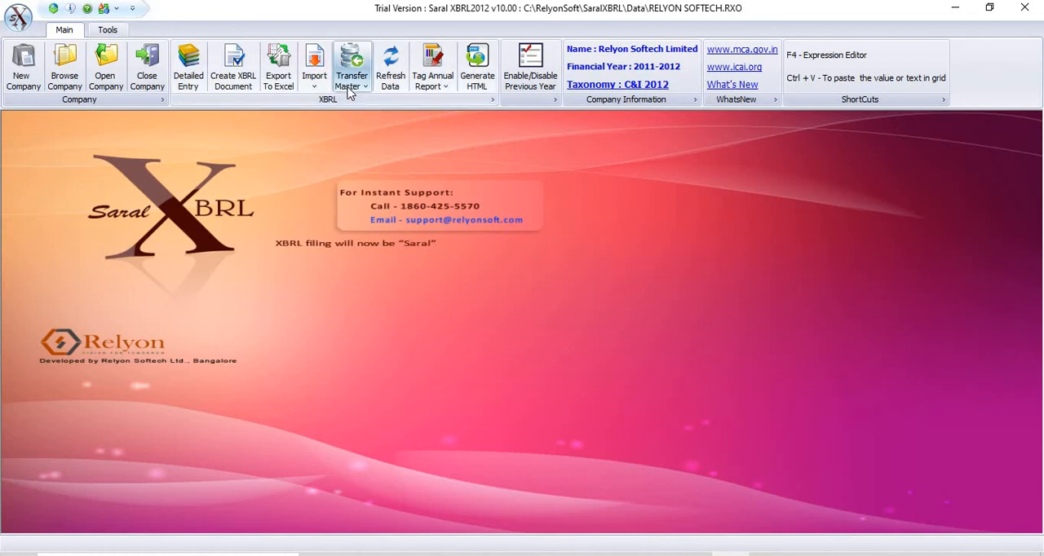
{"action": "left_click", "coordinate": [349, 86]}
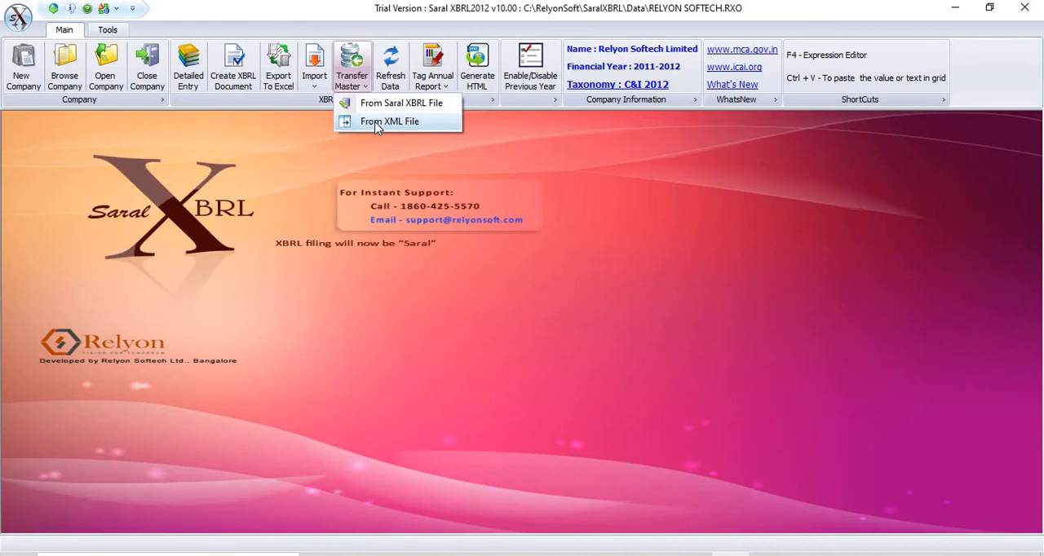
{"action": "left_click", "coordinate": [403, 178]}
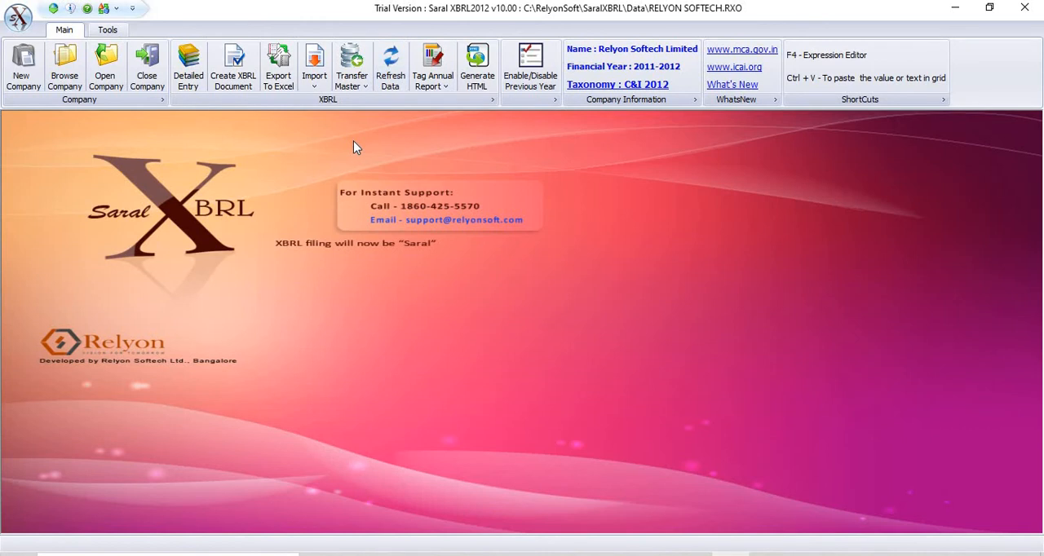
Step: Open the detailed entries, review the XBRL instance document creation, validation tool and eForm options, and close the document form
{"action": "left_click", "coordinate": [189, 81]}
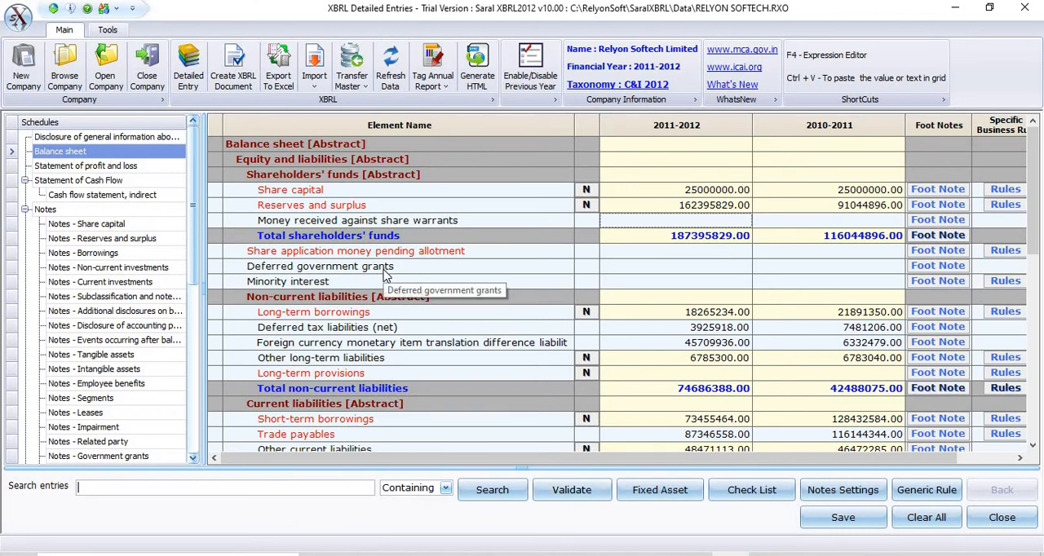
{"action": "left_click", "coordinate": [241, 82]}
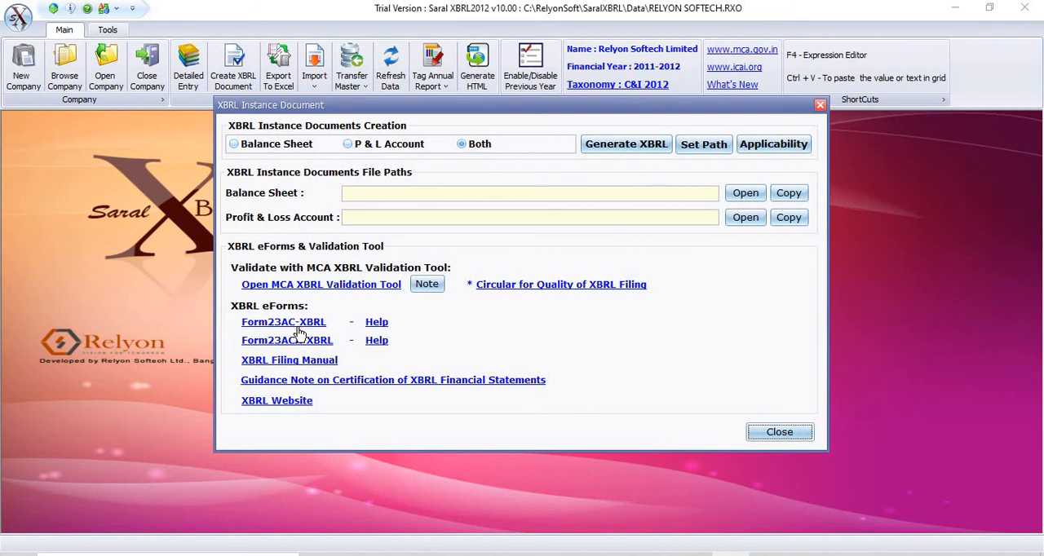
{"action": "left_click", "coordinate": [780, 433]}
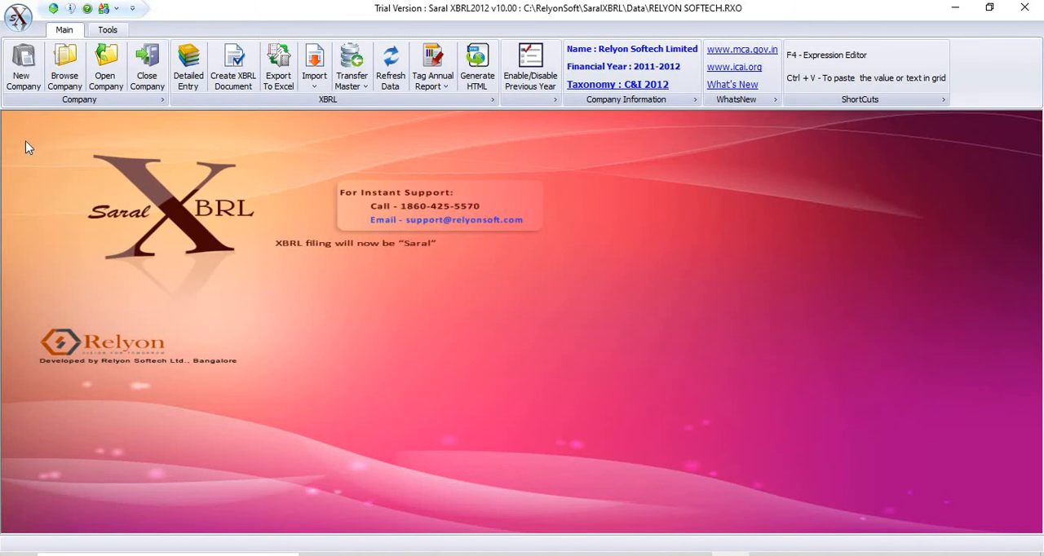
Step: Open Bulk Backup/Restore, review the backup, restore, compact and delete database tools, and close the form
{"action": "left_click", "coordinate": [107, 30]}
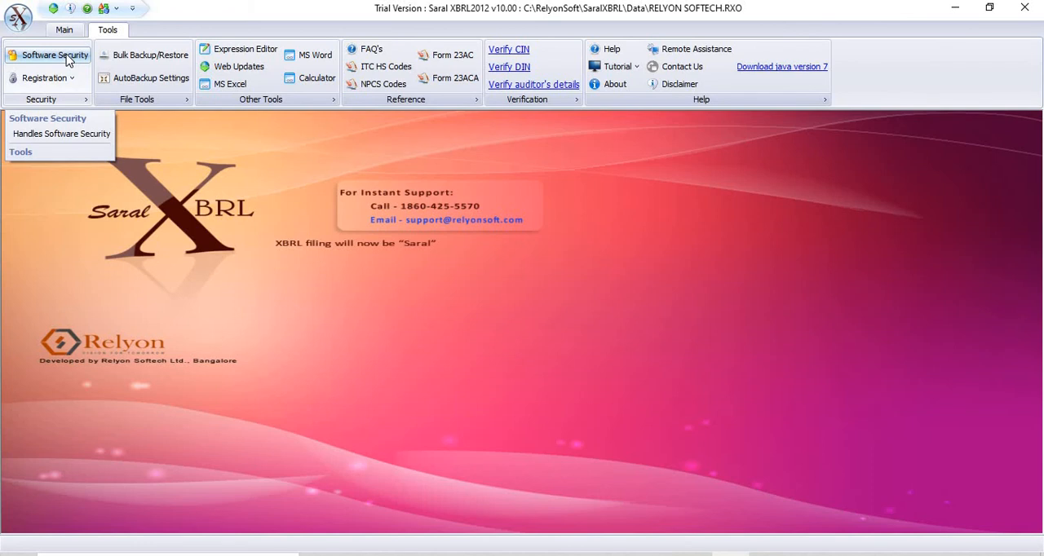
{"action": "right_click", "coordinate": [145, 63]}
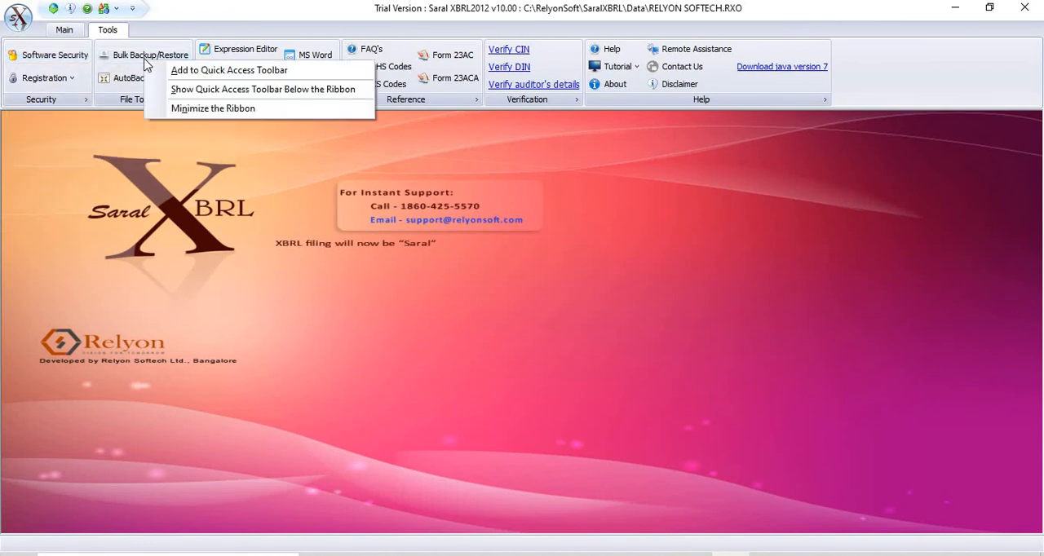
{"action": "left_click", "coordinate": [141, 65]}
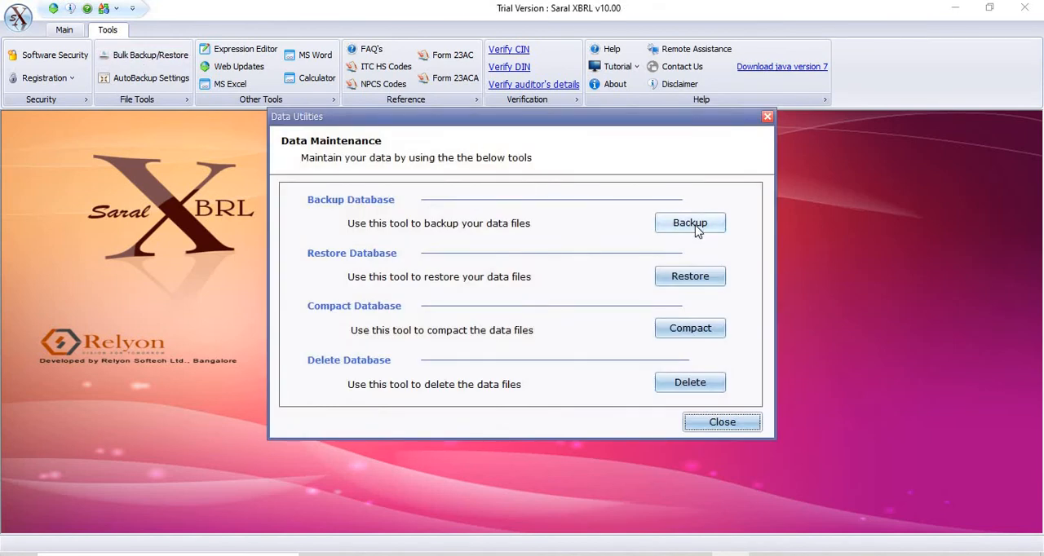
{"action": "left_click", "coordinate": [707, 423]}
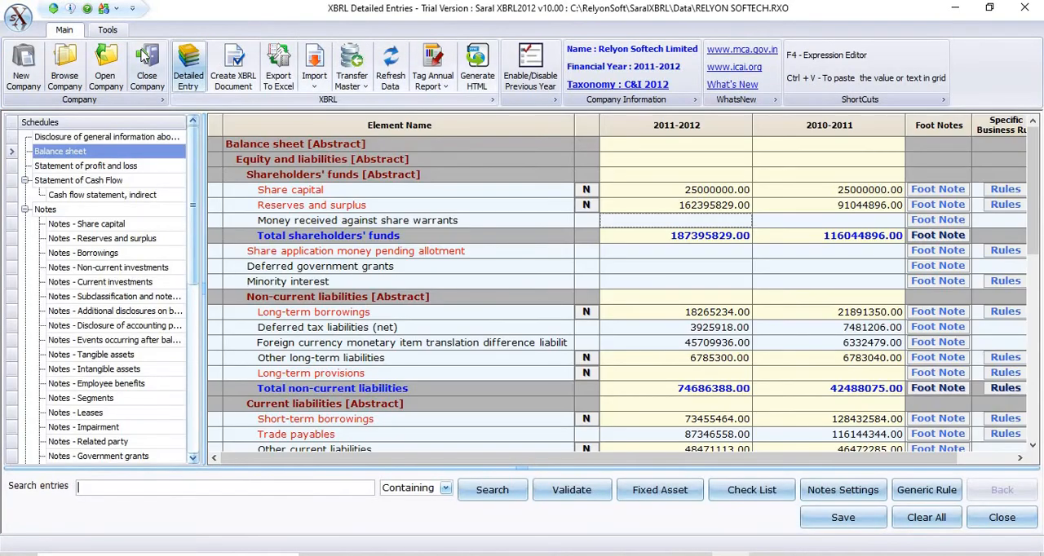
Step: View the AutoBackup settings for backing up on file close and the backup location, and close them without saving
{"action": "left_click", "coordinate": [115, 32]}
{"action": "left_click", "coordinate": [151, 79]}
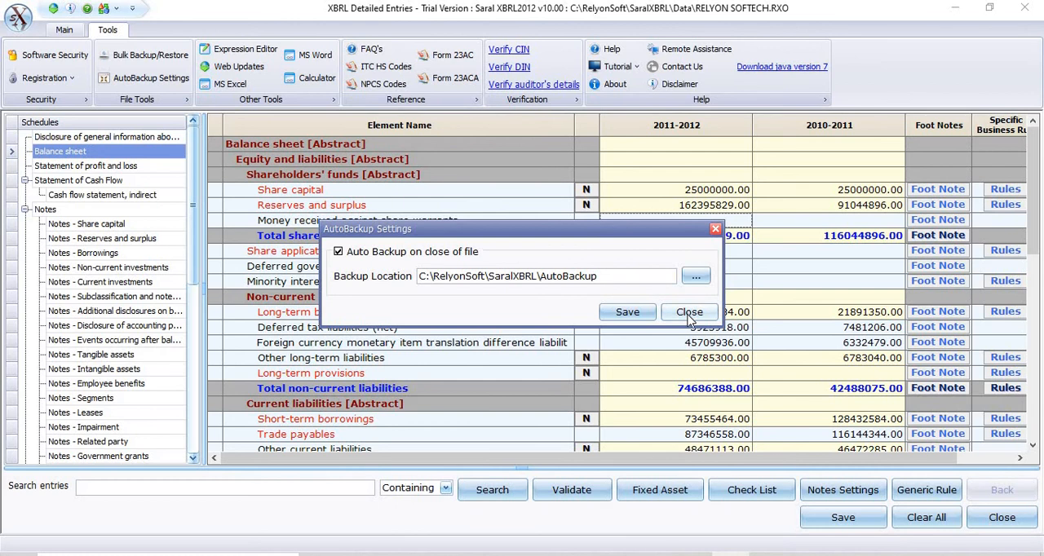
{"action": "left_click", "coordinate": [689, 314]}
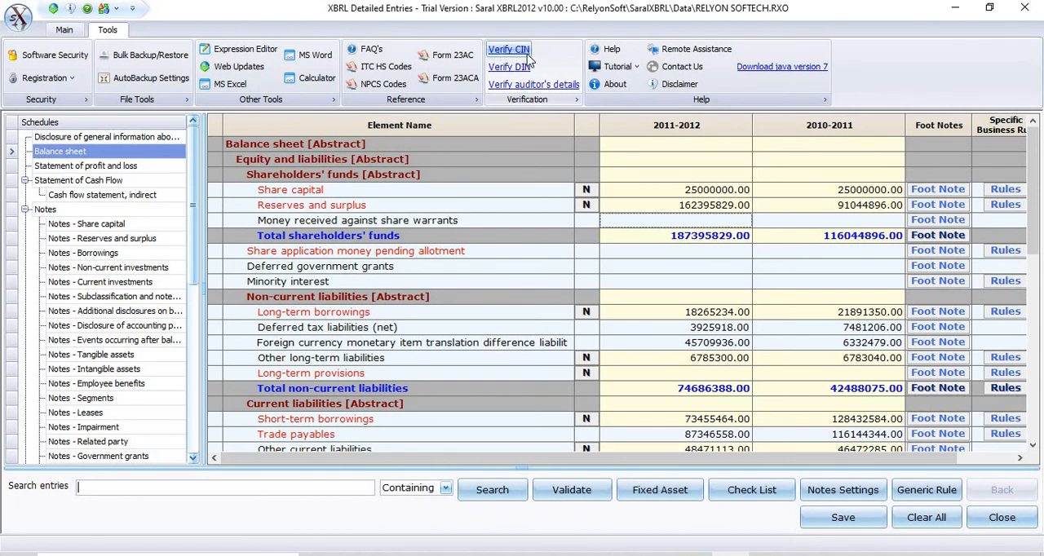
Step: View the Introduction to Saral XBRL topic in the help, and close the help and browser windows
{"action": "left_click", "coordinate": [613, 50]}
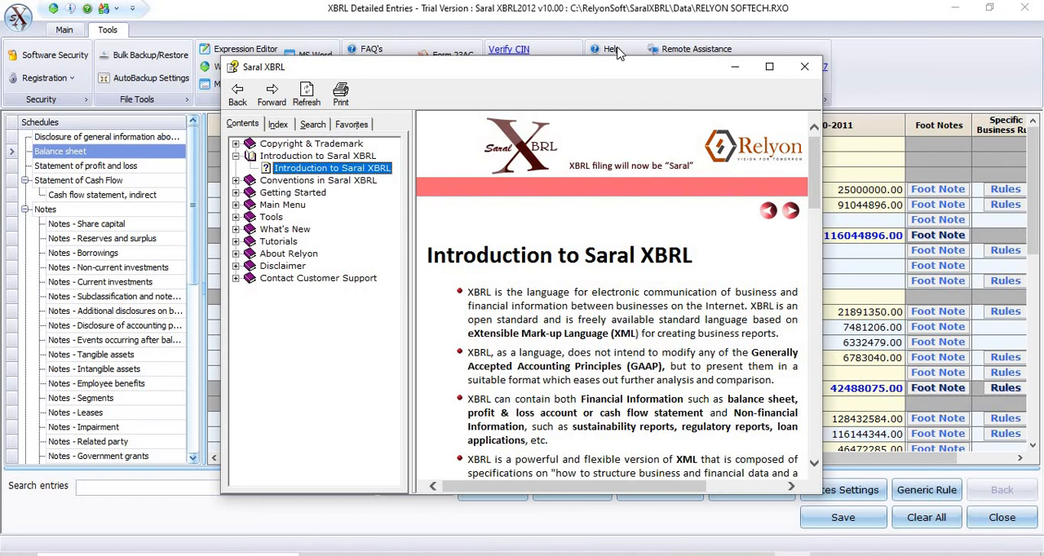
{"action": "left_click", "coordinate": [804, 69]}
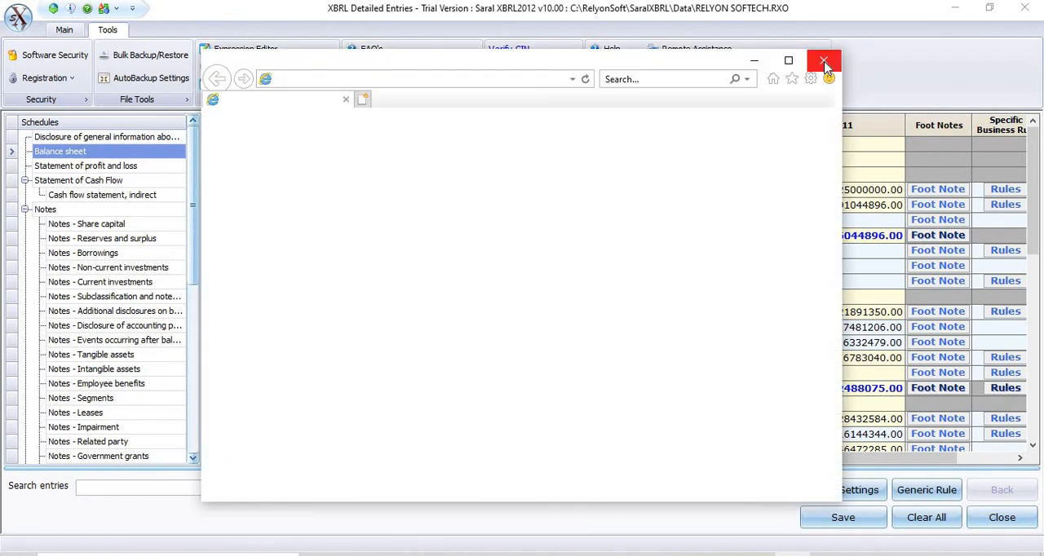
{"action": "left_click", "coordinate": [826, 65]}
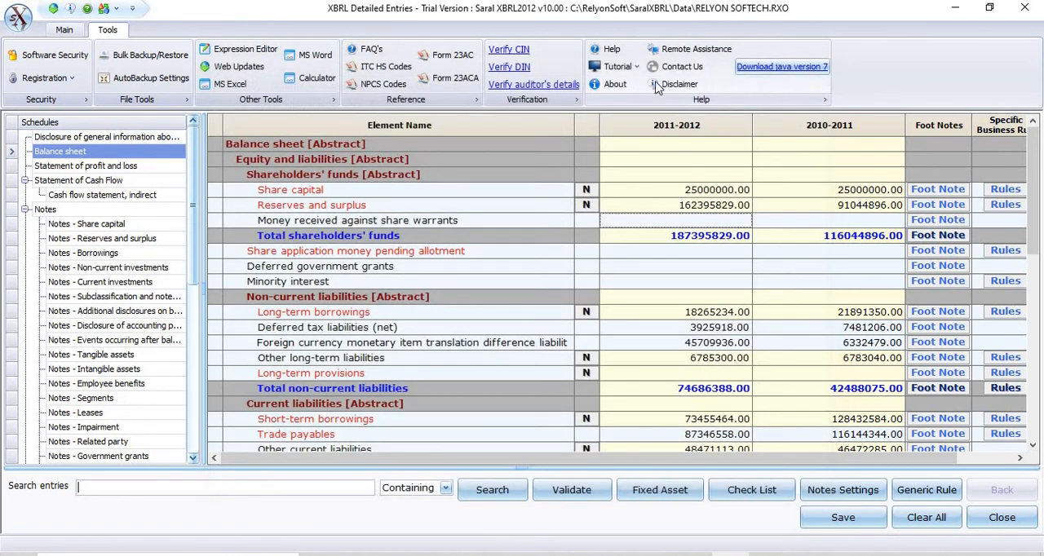
Step: View the list of tutorials and the support contact details for STO/SIT/XBRL related queries, and close the contact details
{"action": "left_click", "coordinate": [620, 66]}
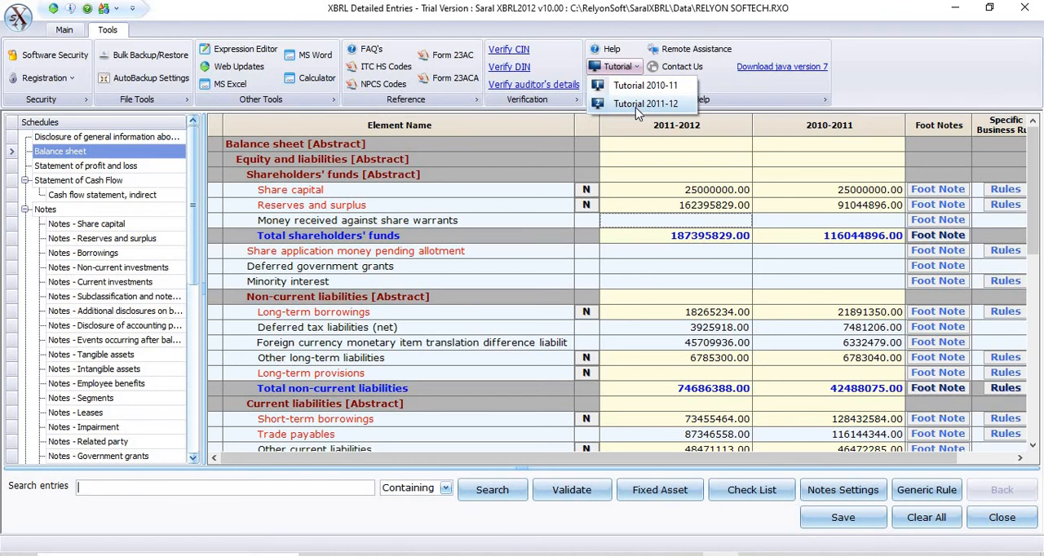
{"action": "left_click", "coordinate": [720, 90]}
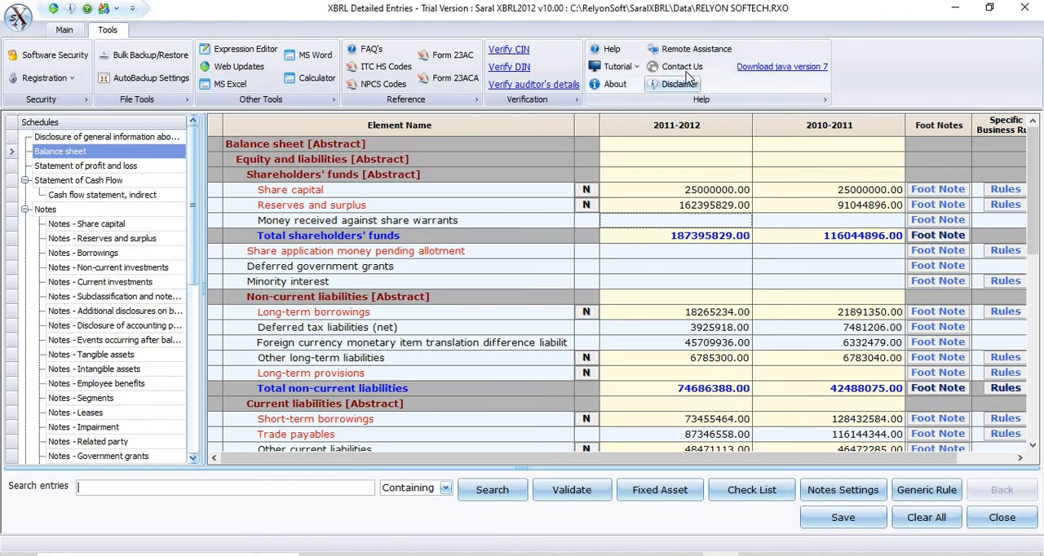
{"action": "left_click", "coordinate": [683, 69]}
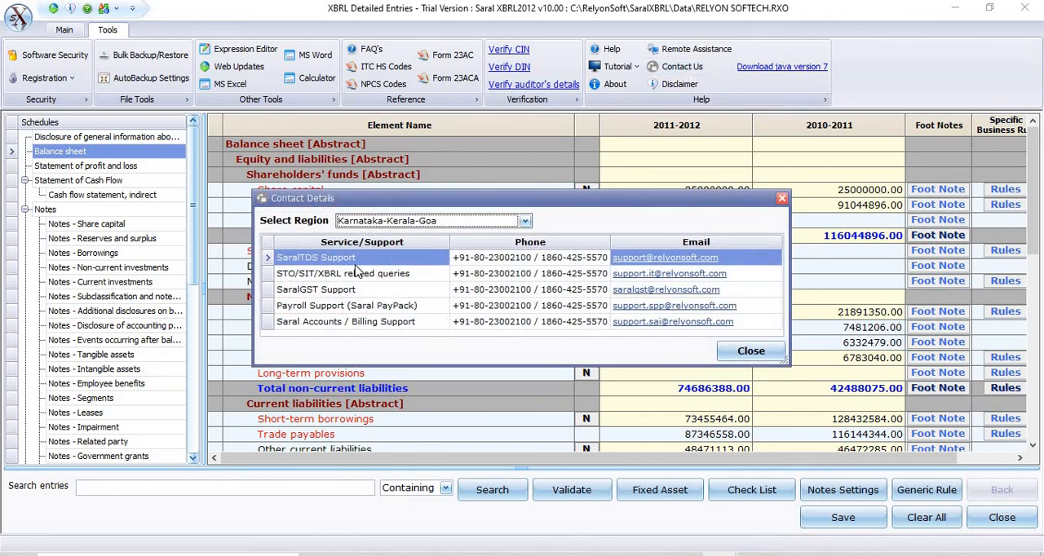
{"action": "left_click", "coordinate": [502, 274]}
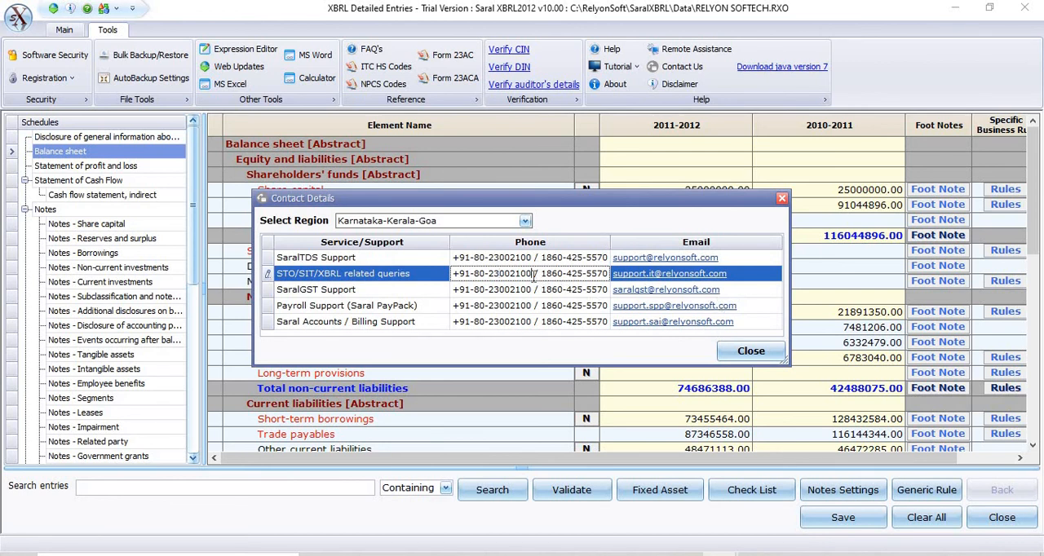
{"action": "left_click", "coordinate": [750, 351]}
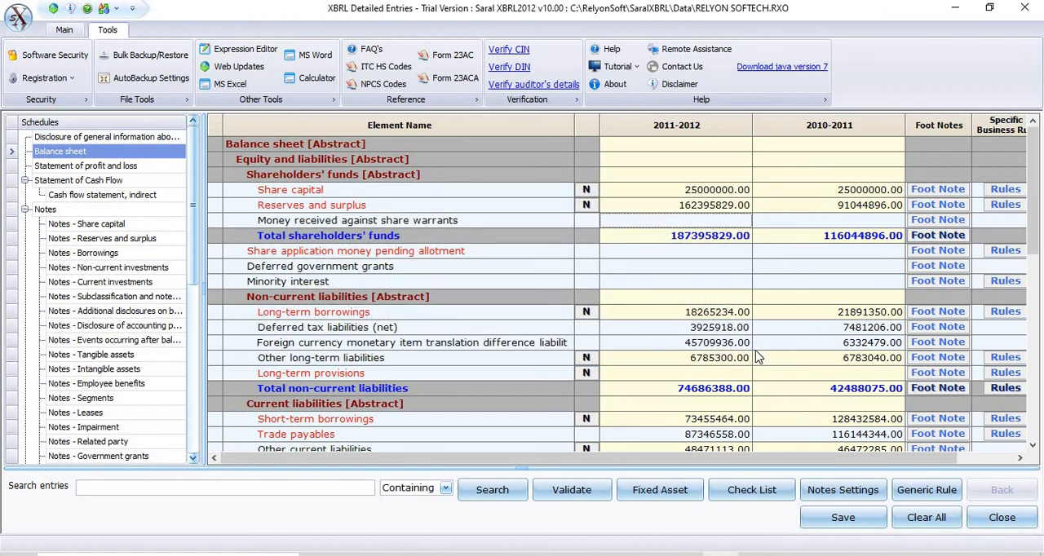